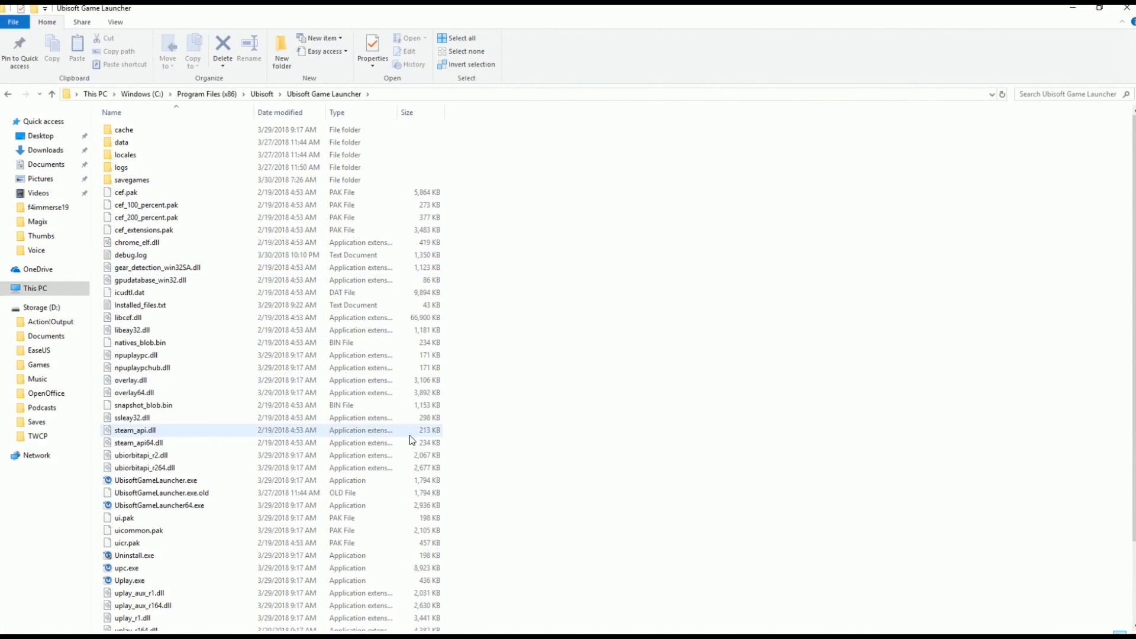
Step: Go up to the Ubisoft folder and launch Uplay from the Ubisoft Game Launcher folder
{"action": "scroll", "coordinate": [452, 444], "scroll_direction": "down", "scroll_amount": 1}
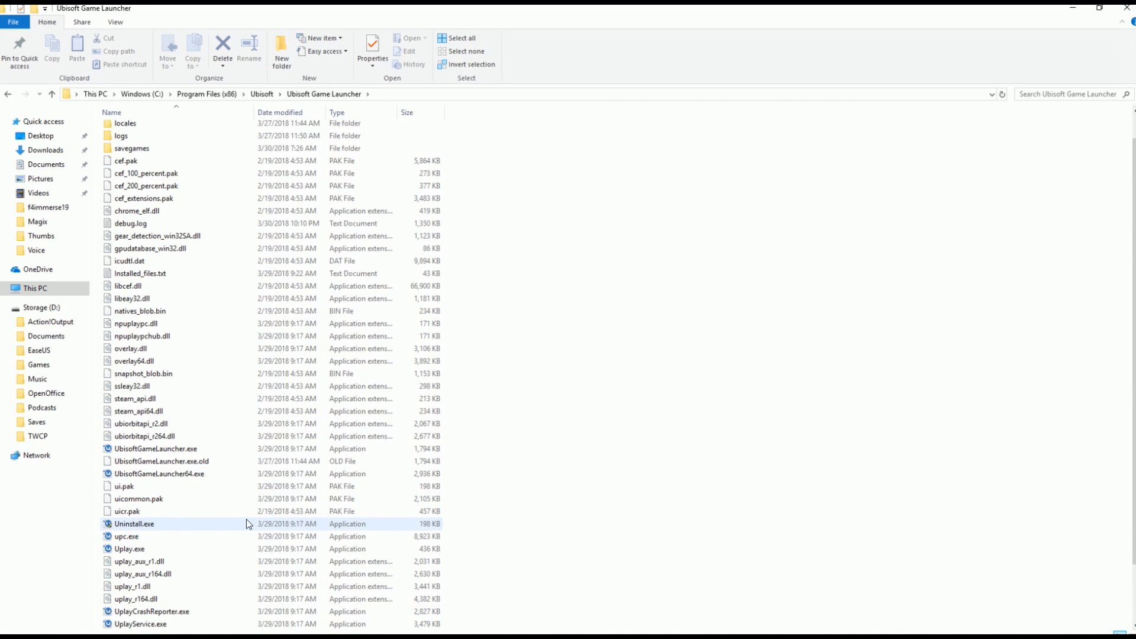
{"action": "scroll", "coordinate": [246, 521], "scroll_direction": "down", "scroll_amount": 1}
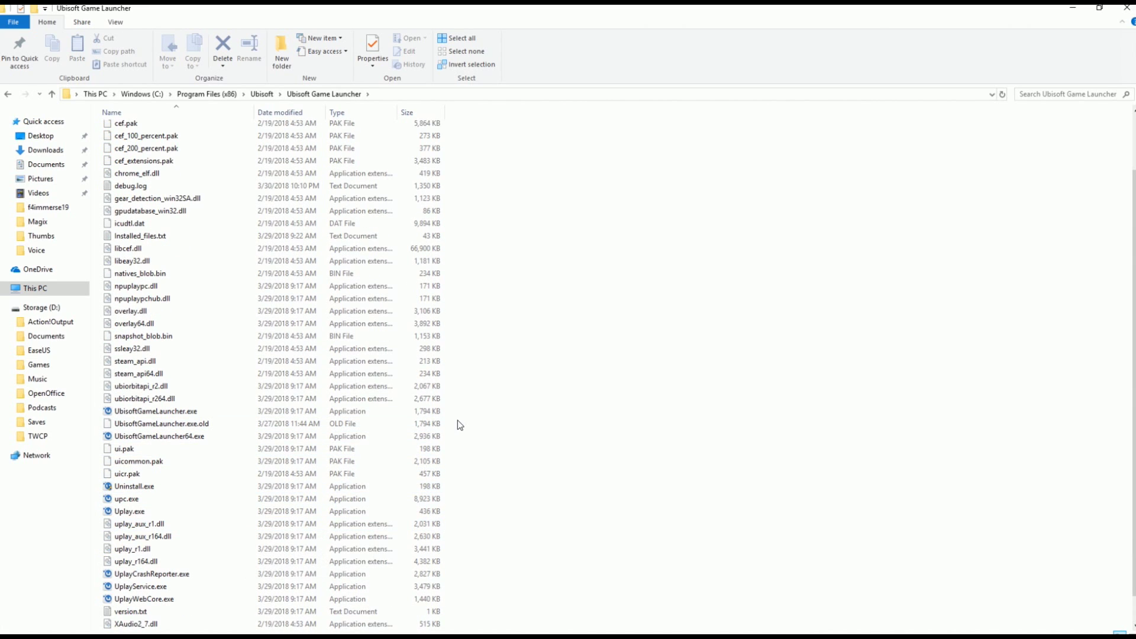
{"action": "scroll", "coordinate": [486, 410], "scroll_direction": "down", "scroll_amount": 1}
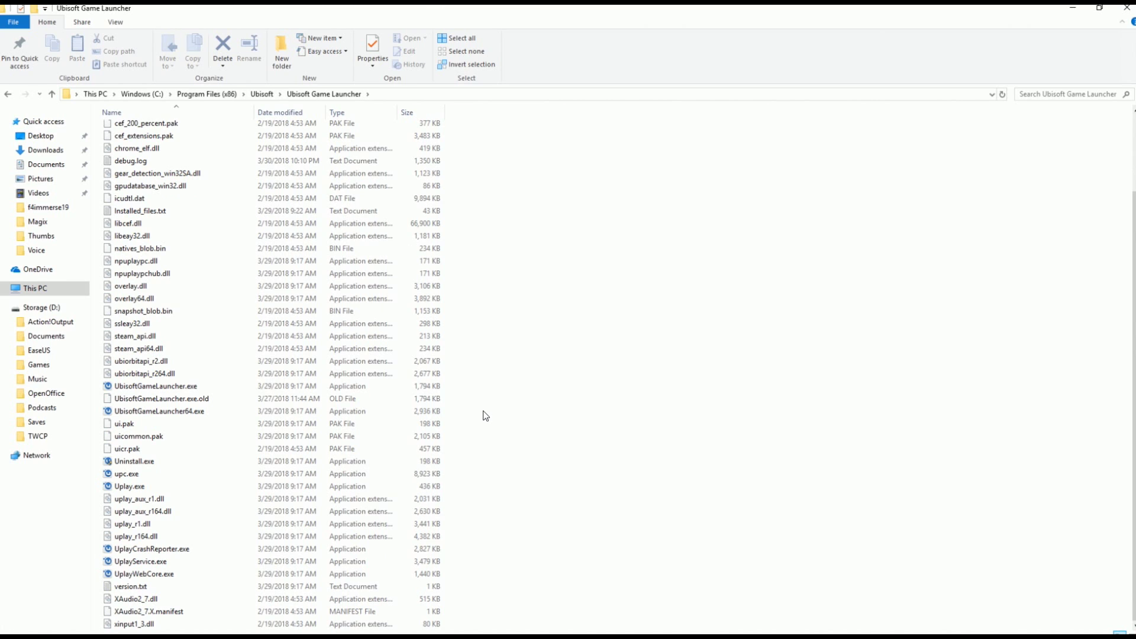
{"action": "scroll", "coordinate": [486, 416], "scroll_direction": "up", "scroll_amount": 2}
{"action": "scroll", "coordinate": [485, 414], "scroll_direction": "down", "scroll_amount": 2}
{"action": "scroll", "coordinate": [464, 368], "scroll_direction": "up", "scroll_amount": 3}
{"action": "scroll", "coordinate": [438, 368], "scroll_direction": "down", "scroll_amount": 3}
{"action": "left_click", "coordinate": [262, 94]}
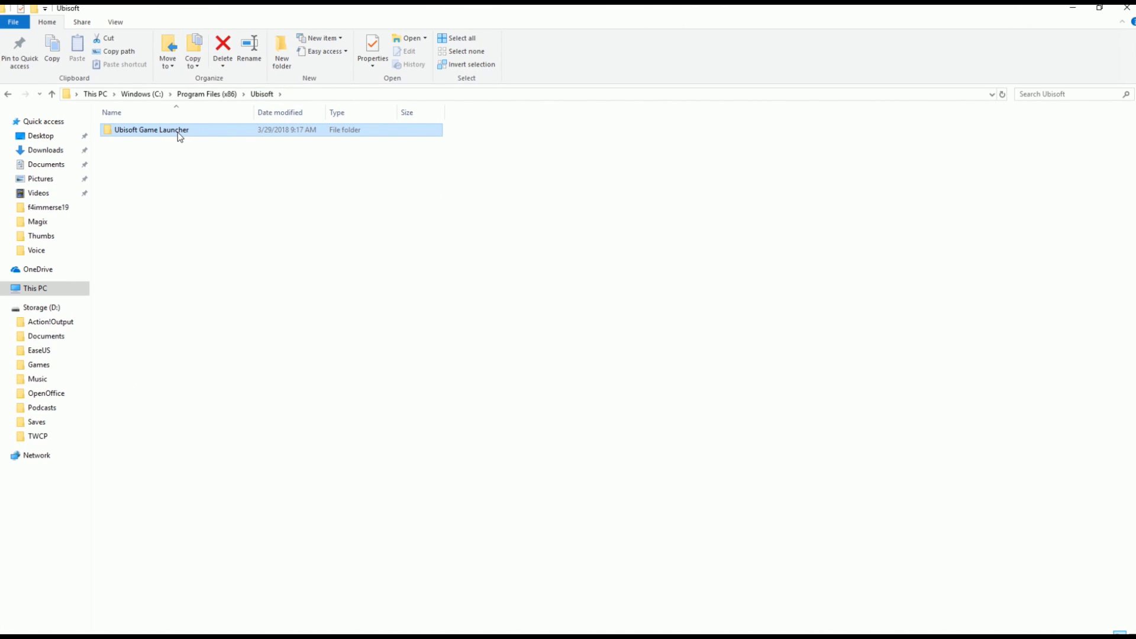
{"action": "double_click", "coordinate": [215, 137]}
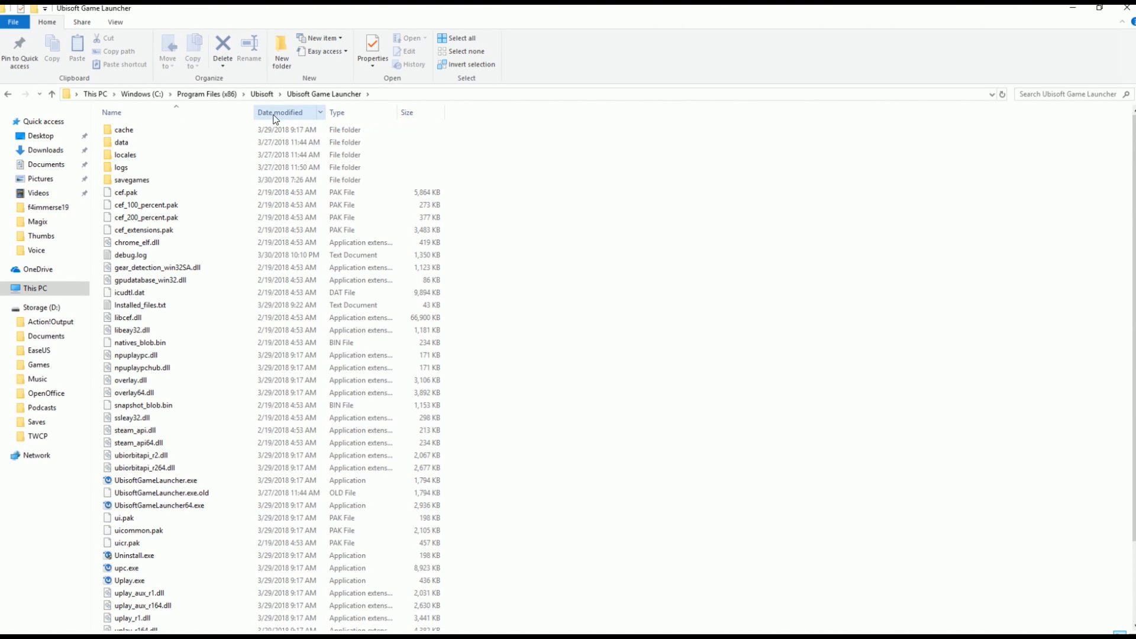
{"action": "scroll", "coordinate": [251, 317], "scroll_direction": "down", "scroll_amount": 2}
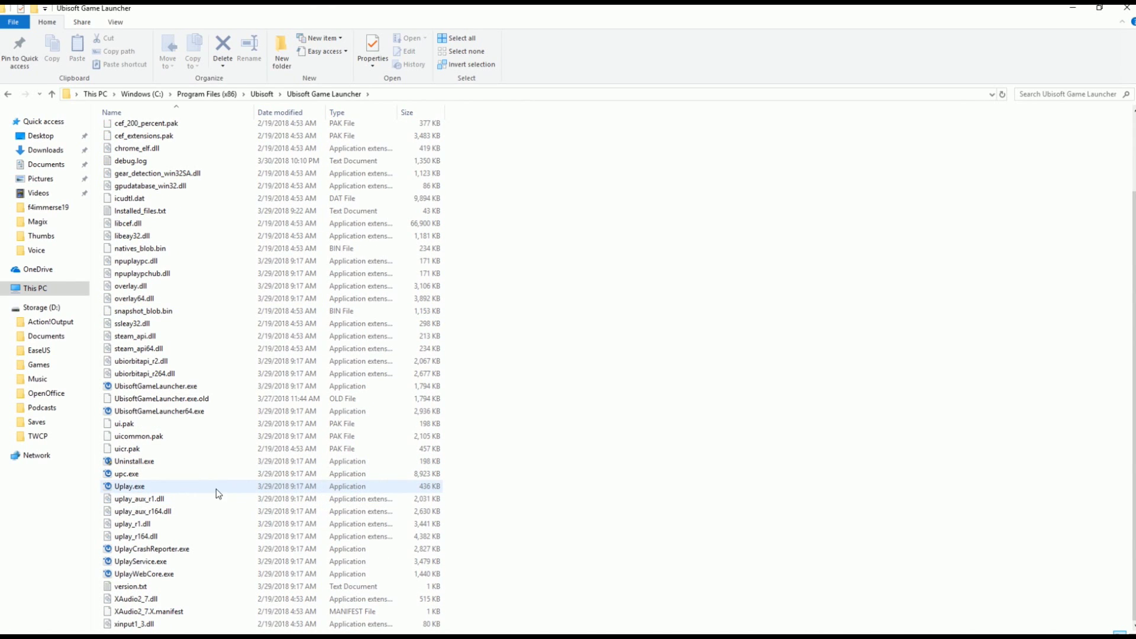
{"action": "double_click", "coordinate": [142, 487]}
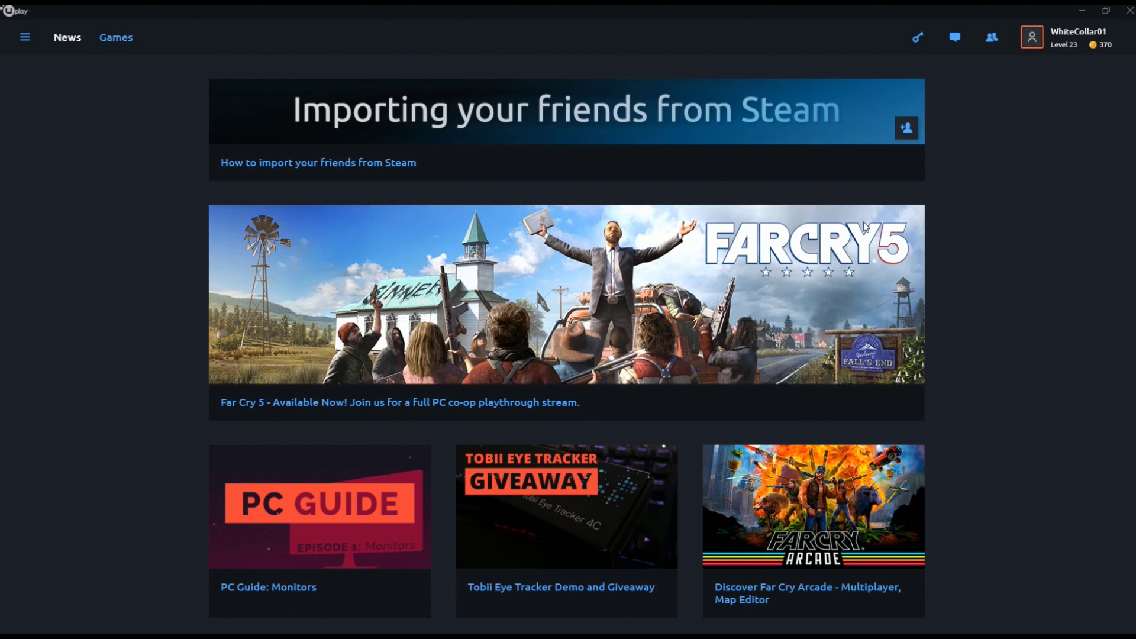
Step: Browse the owned games in the Uplay library, then close the launcher
{"action": "left_click", "coordinate": [118, 39]}
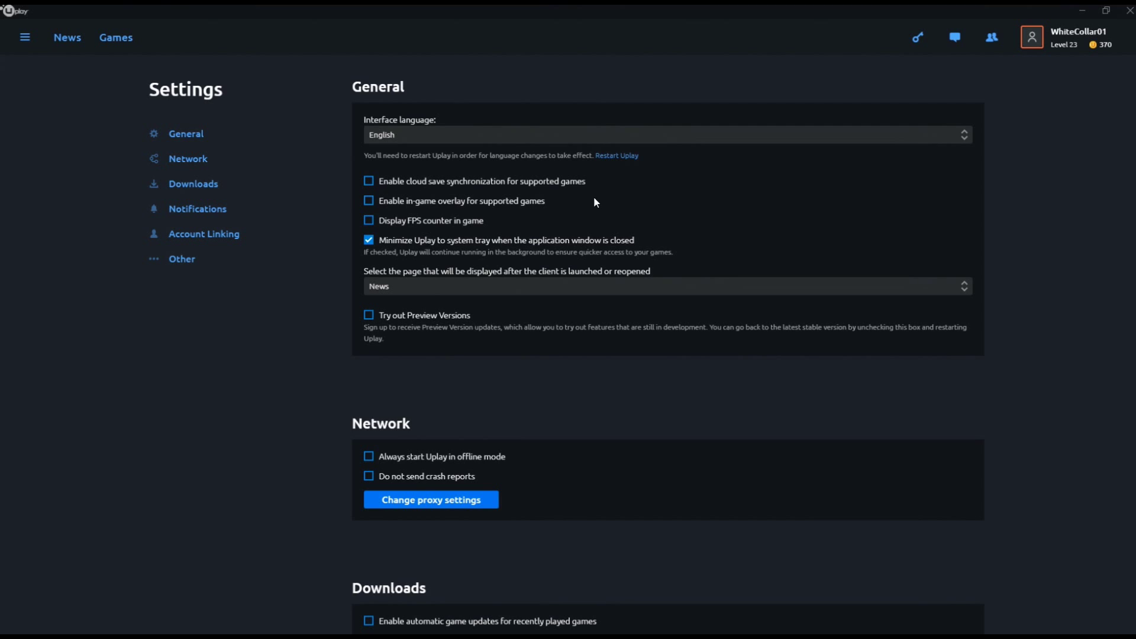
{"action": "scroll", "coordinate": [517, 262], "scroll_direction": "down", "scroll_amount": 3}
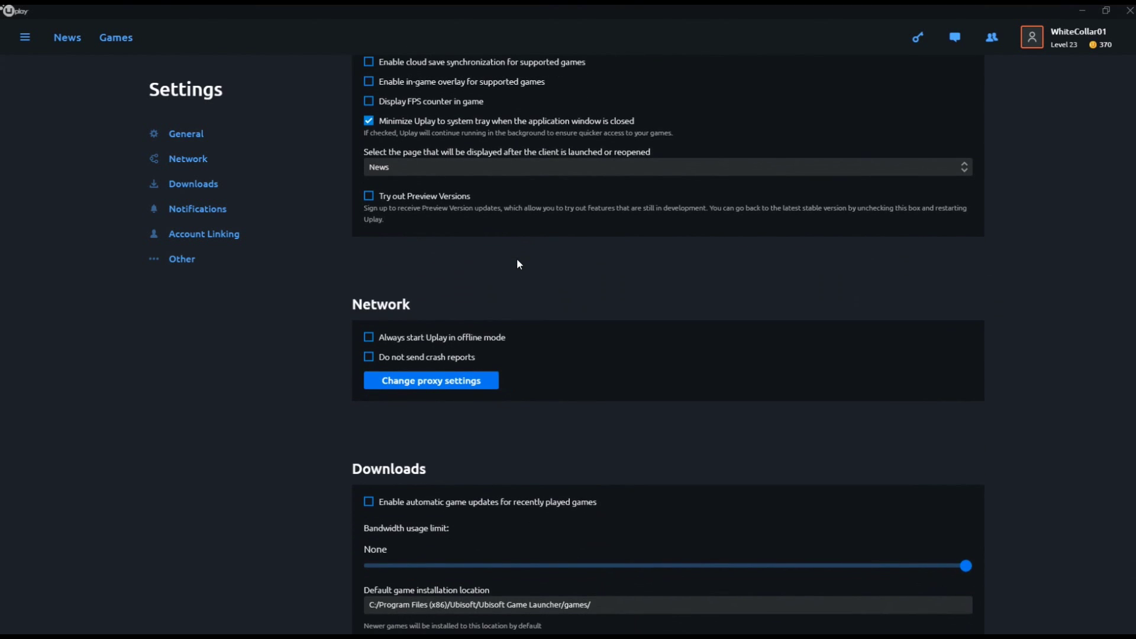
{"action": "scroll", "coordinate": [519, 264], "scroll_direction": "up", "scroll_amount": 3}
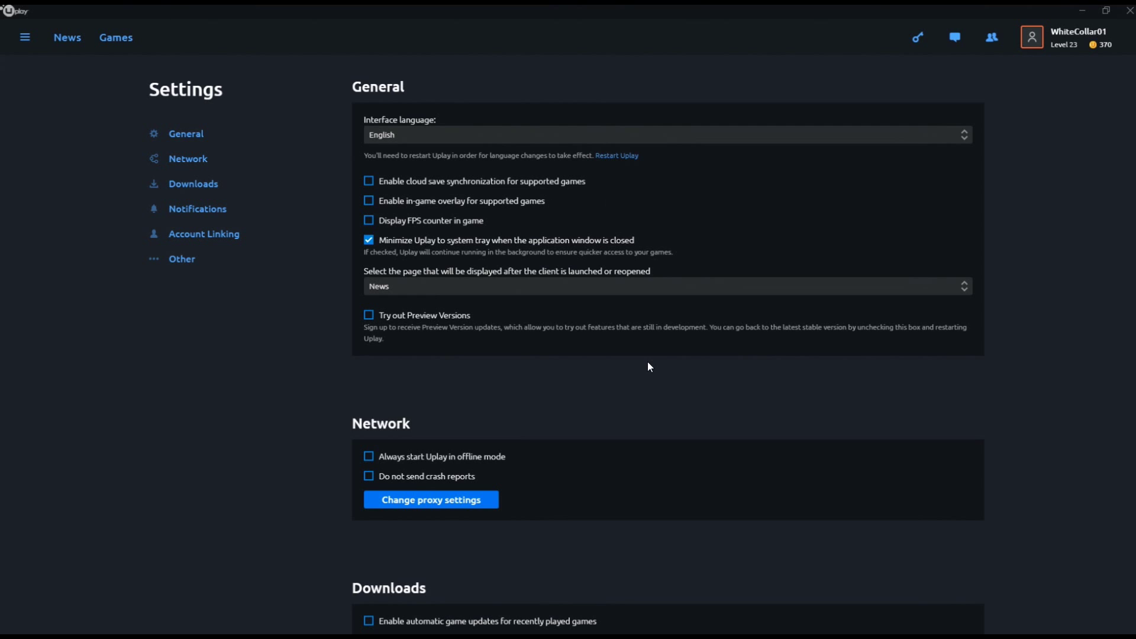
{"action": "scroll", "coordinate": [647, 362], "scroll_direction": "down", "scroll_amount": 5}
{"action": "scroll", "coordinate": [647, 361], "scroll_direction": "up", "scroll_amount": 5}
{"action": "scroll", "coordinate": [1013, 278], "scroll_direction": "down", "scroll_amount": 2}
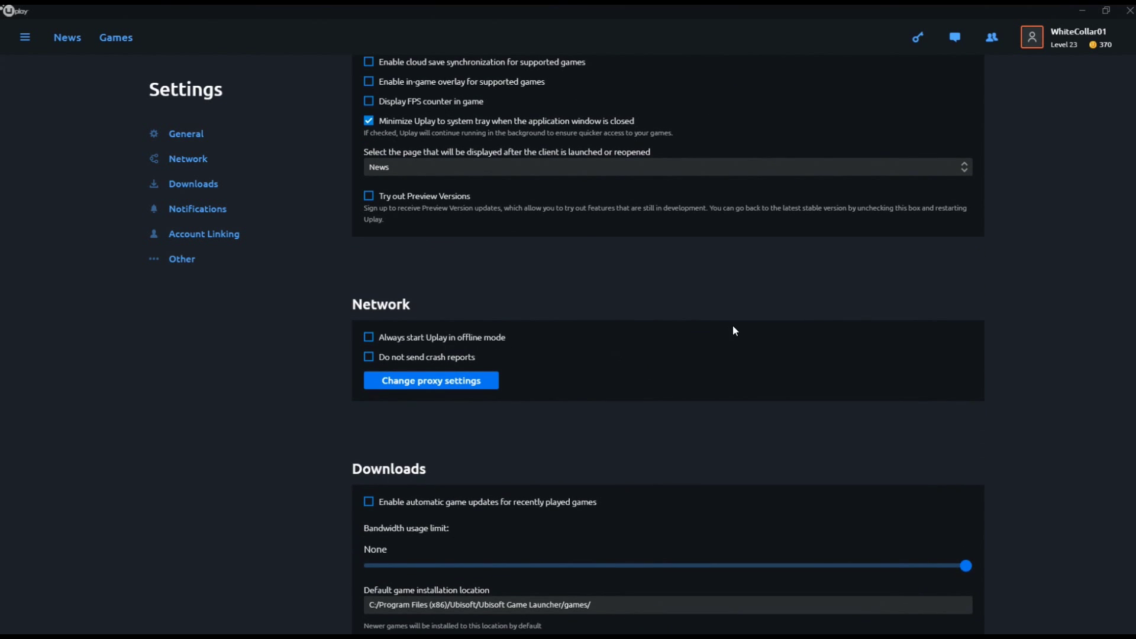
{"action": "scroll", "coordinate": [727, 326], "scroll_direction": "up", "scroll_amount": 2}
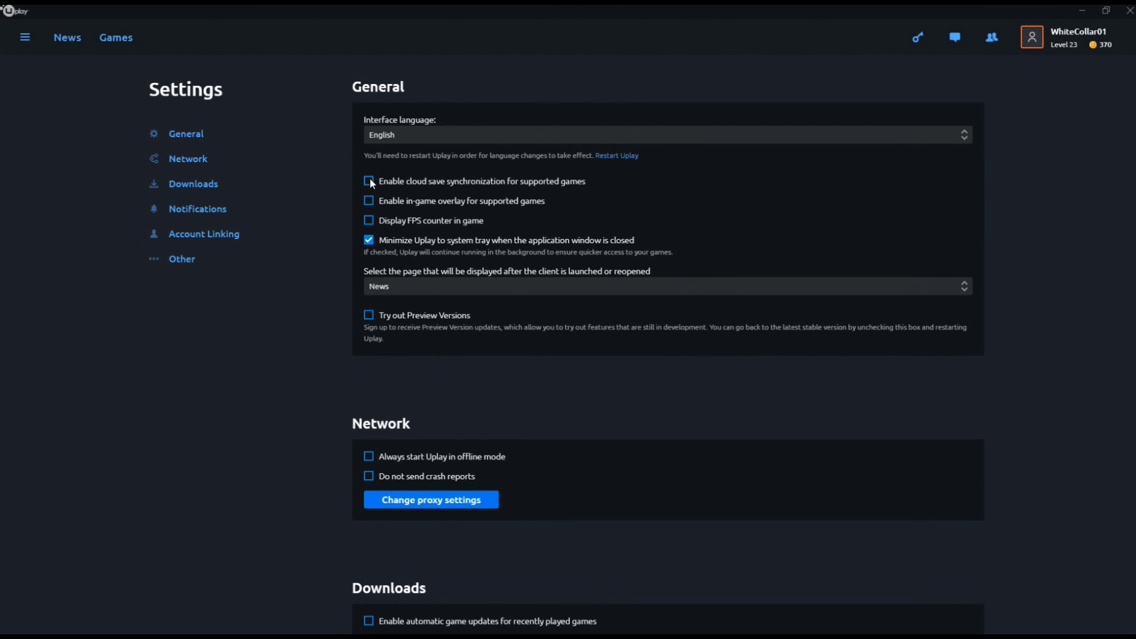
{"action": "scroll", "coordinate": [864, 352], "scroll_direction": "down", "scroll_amount": 3}
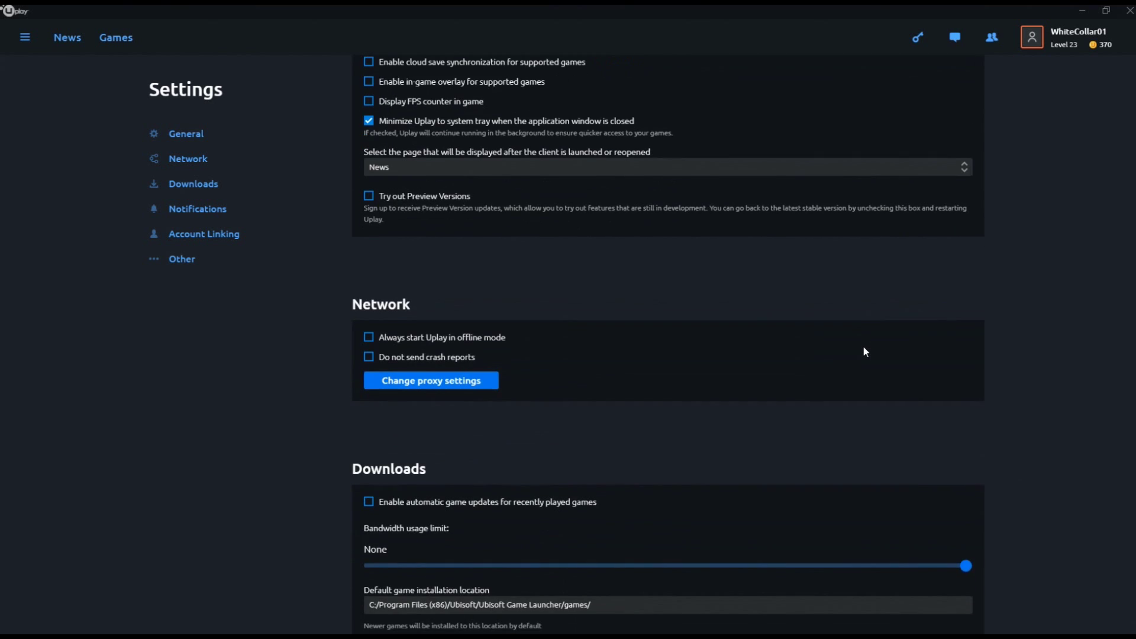
{"action": "scroll", "coordinate": [716, 349], "scroll_direction": "down", "scroll_amount": 3}
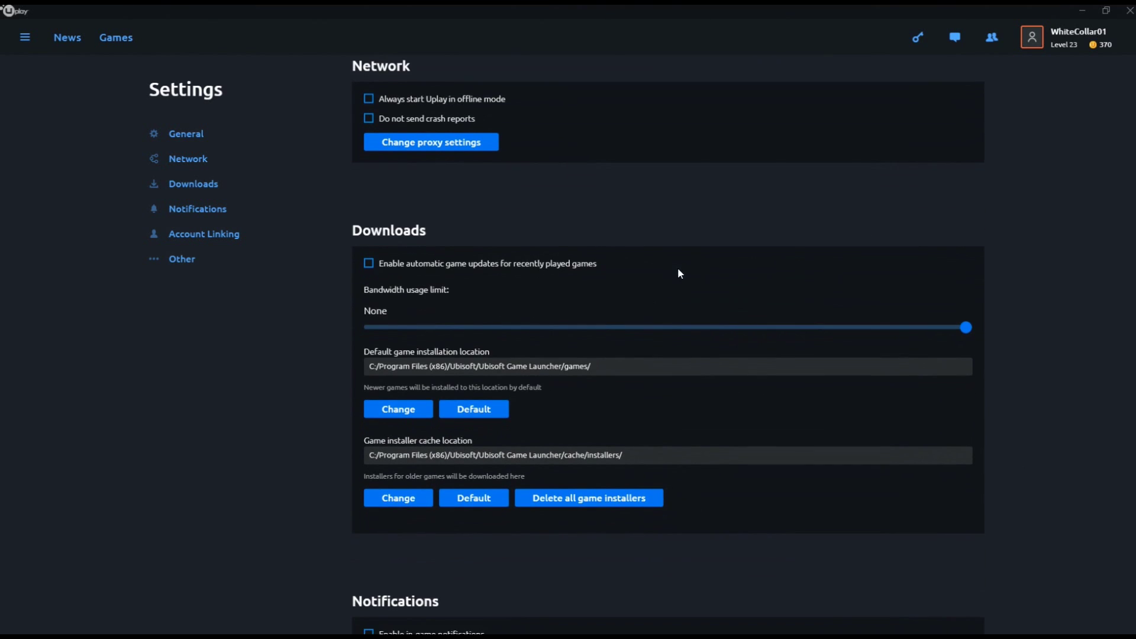
{"action": "scroll", "coordinate": [435, 260], "scroll_direction": "down", "scroll_amount": 5}
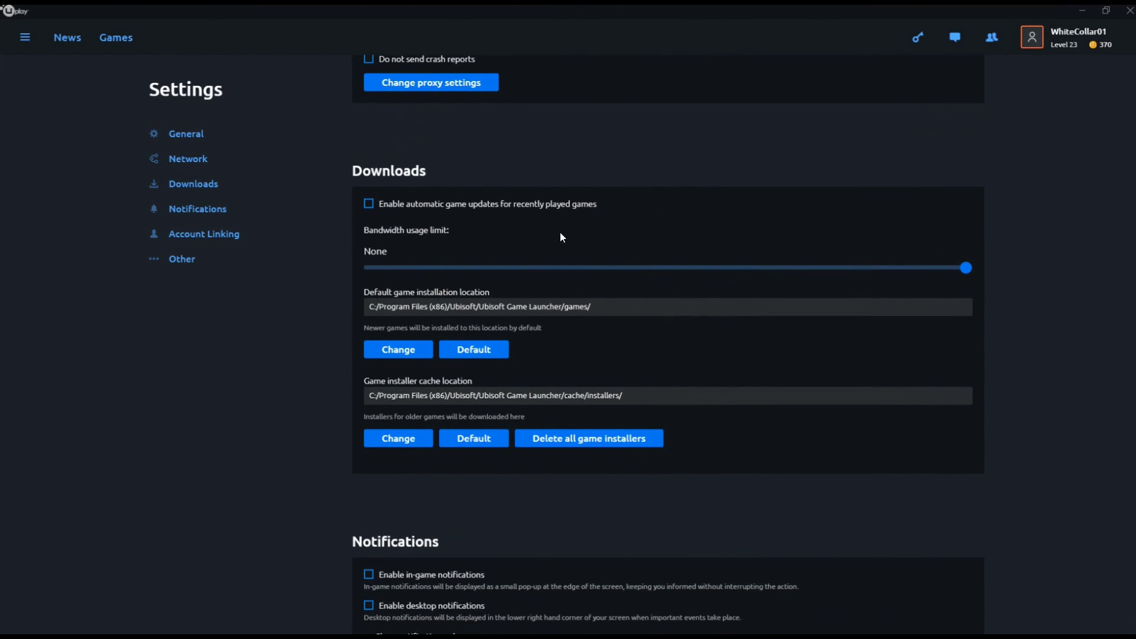
{"action": "scroll", "coordinate": [722, 308], "scroll_direction": "down", "scroll_amount": 4}
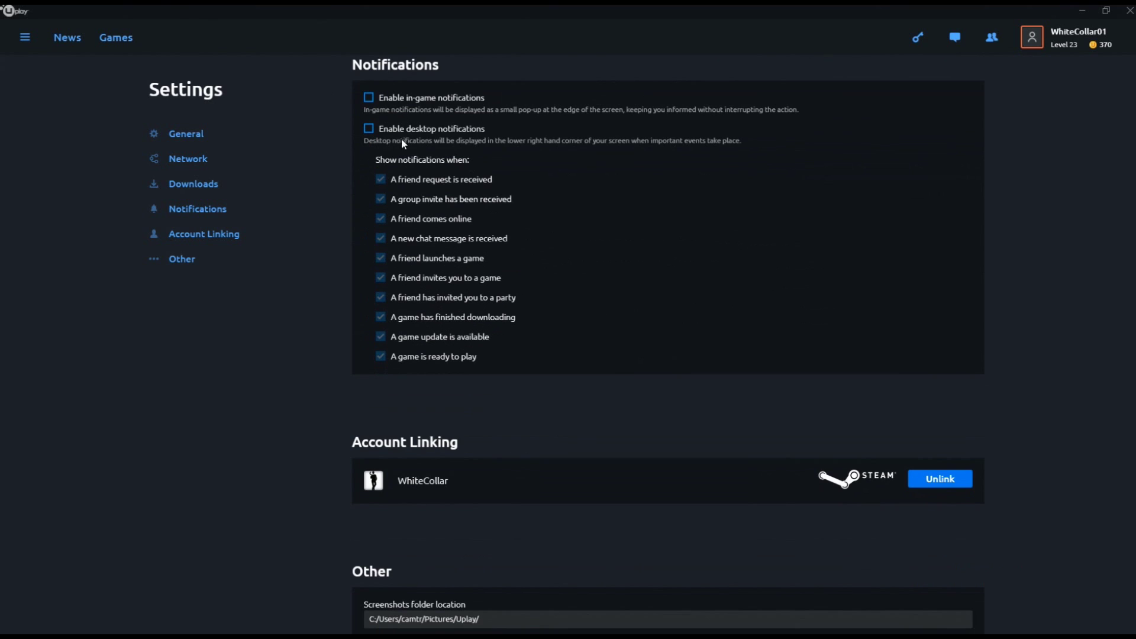
{"action": "scroll", "coordinate": [651, 331], "scroll_direction": "down", "scroll_amount": 1}
{"action": "scroll", "coordinate": [601, 417], "scroll_direction": "up", "scroll_amount": 5}
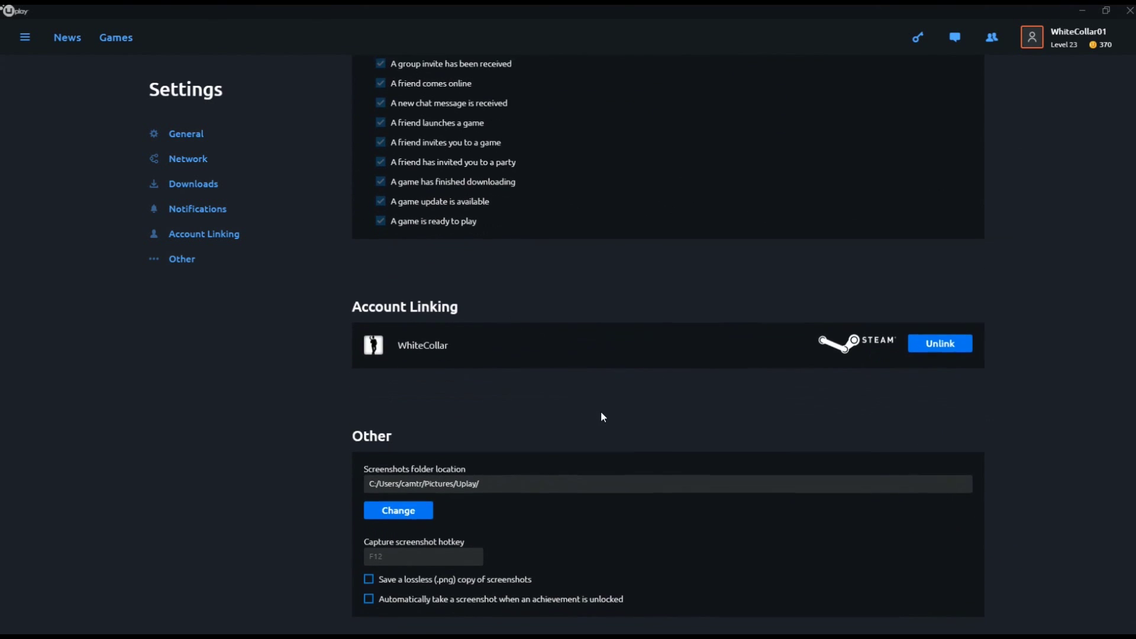
{"action": "scroll", "coordinate": [427, 286], "scroll_direction": "up", "scroll_amount": 7}
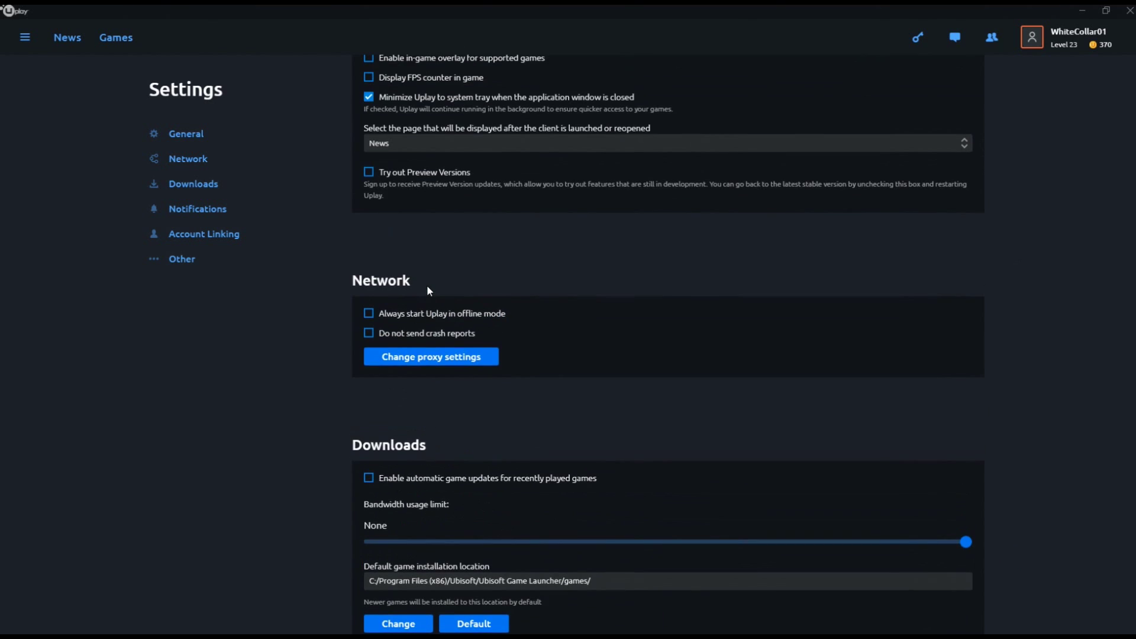
{"action": "scroll", "coordinate": [355, 284], "scroll_direction": "up", "scroll_amount": 3}
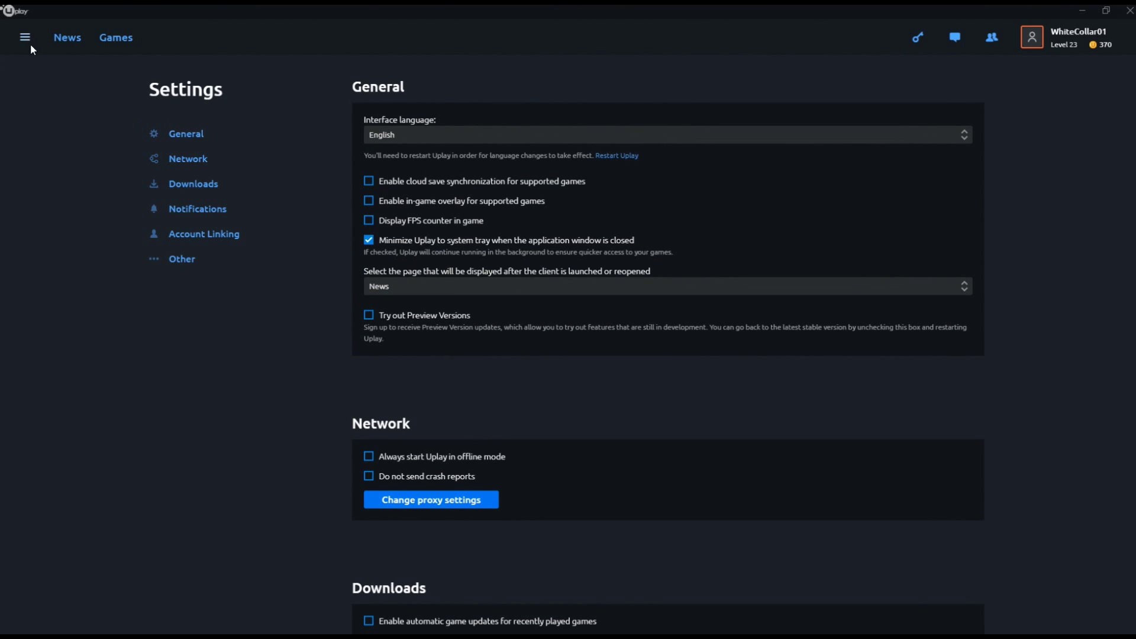
{"action": "left_click", "coordinate": [114, 38]}
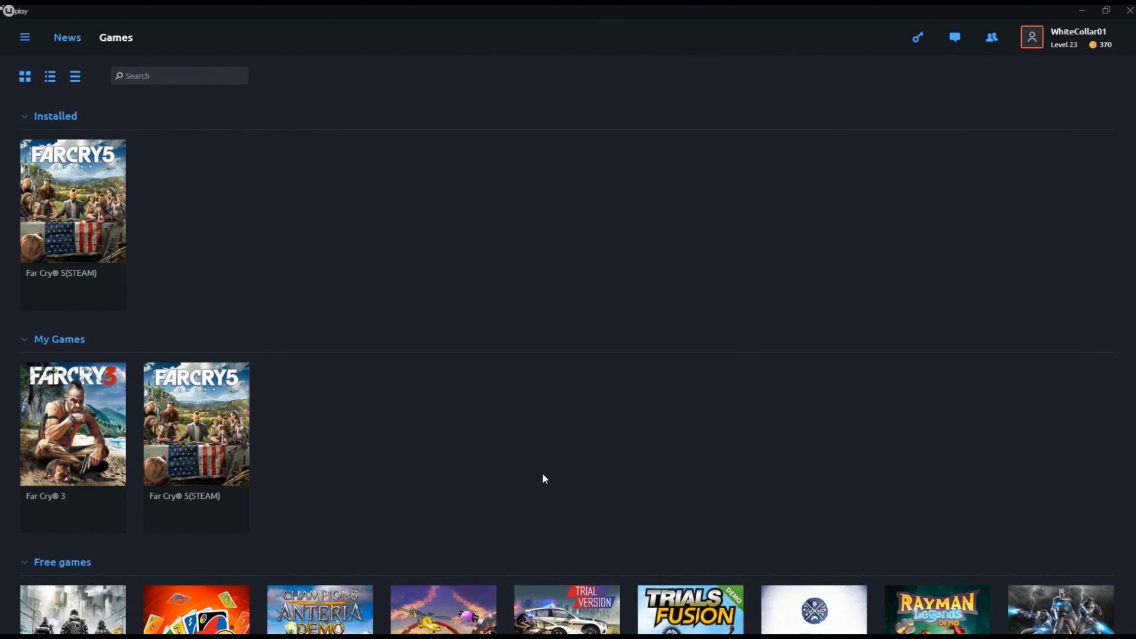
{"action": "scroll", "coordinate": [545, 479], "scroll_direction": "down", "scroll_amount": 2}
{"action": "scroll", "coordinate": [367, 403], "scroll_direction": "up", "scroll_amount": 2}
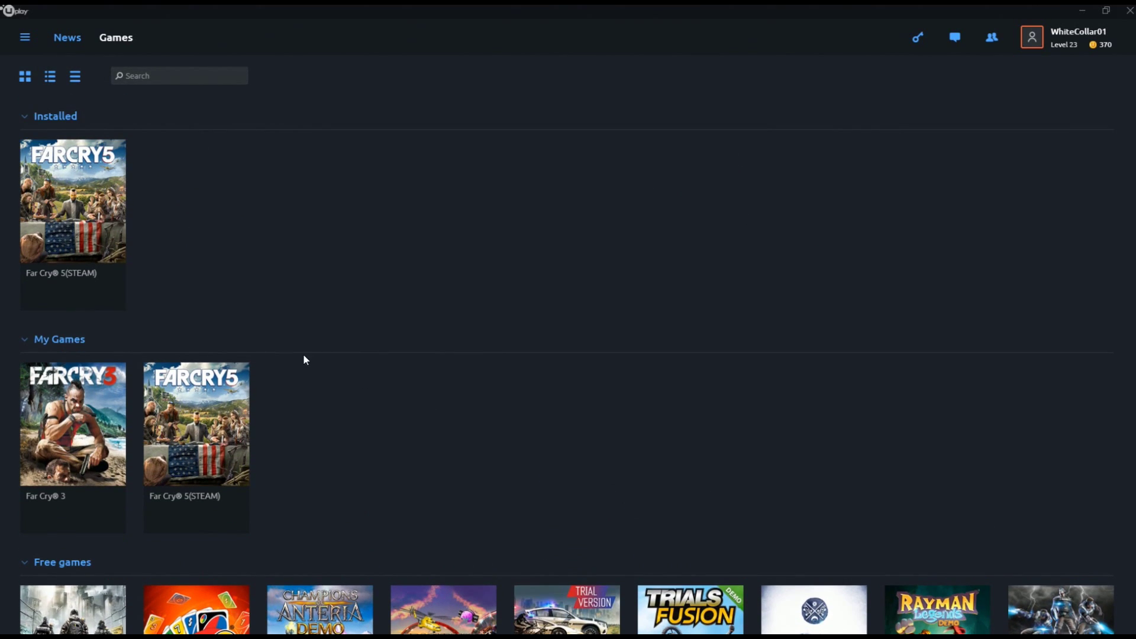
{"action": "left_click", "coordinate": [1129, 13]}
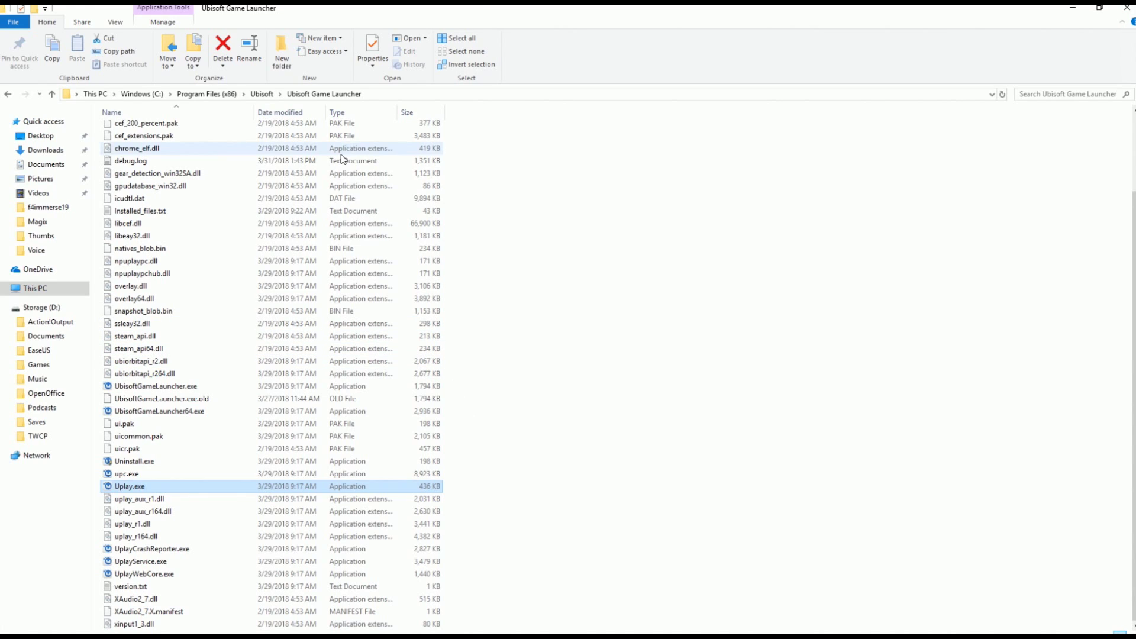
Step: Open savegames, the long ID-named profile folder, then 4311 to view 1.save and 2.save
{"action": "scroll", "coordinate": [340, 218], "scroll_direction": "up", "scroll_amount": 3}
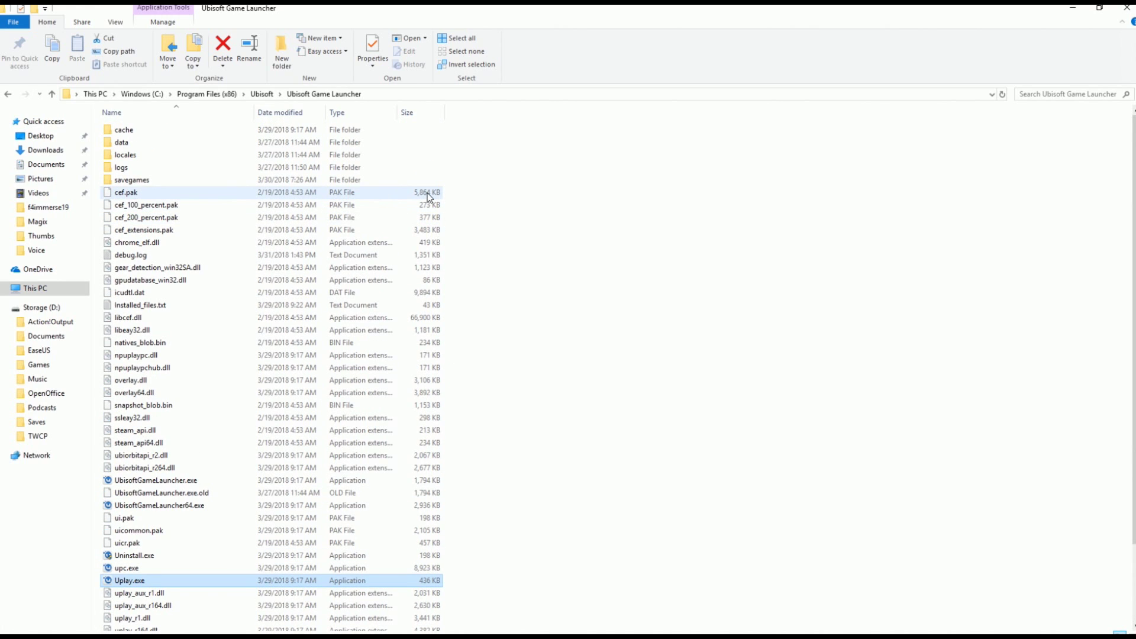
{"action": "scroll", "coordinate": [427, 193], "scroll_direction": "down", "scroll_amount": 2}
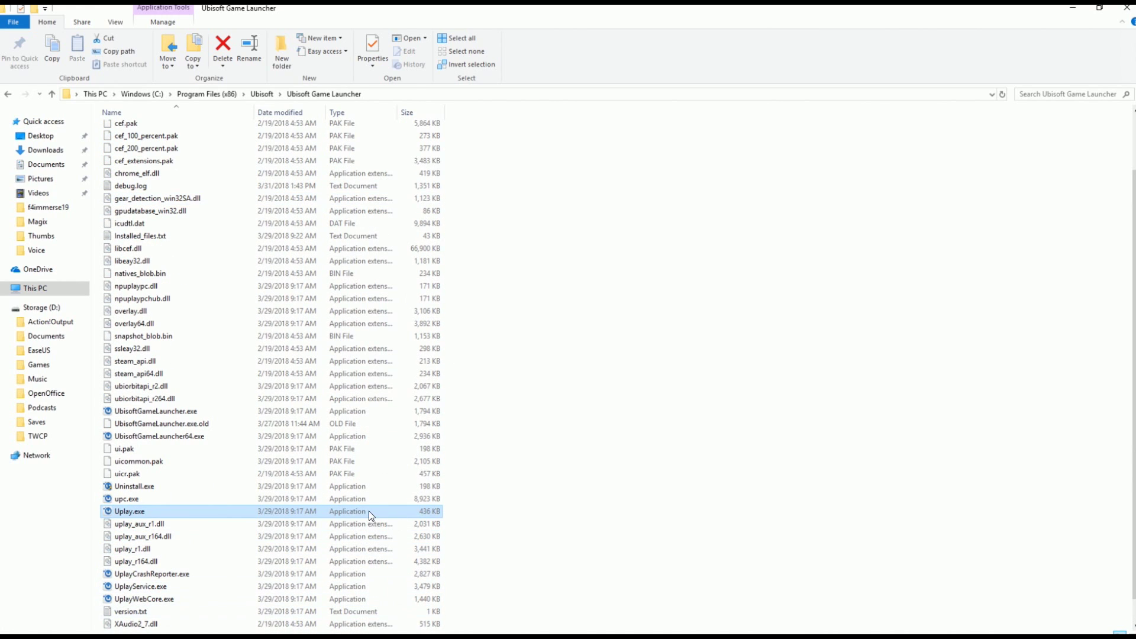
{"action": "scroll", "coordinate": [355, 563], "scroll_direction": "up", "scroll_amount": 2}
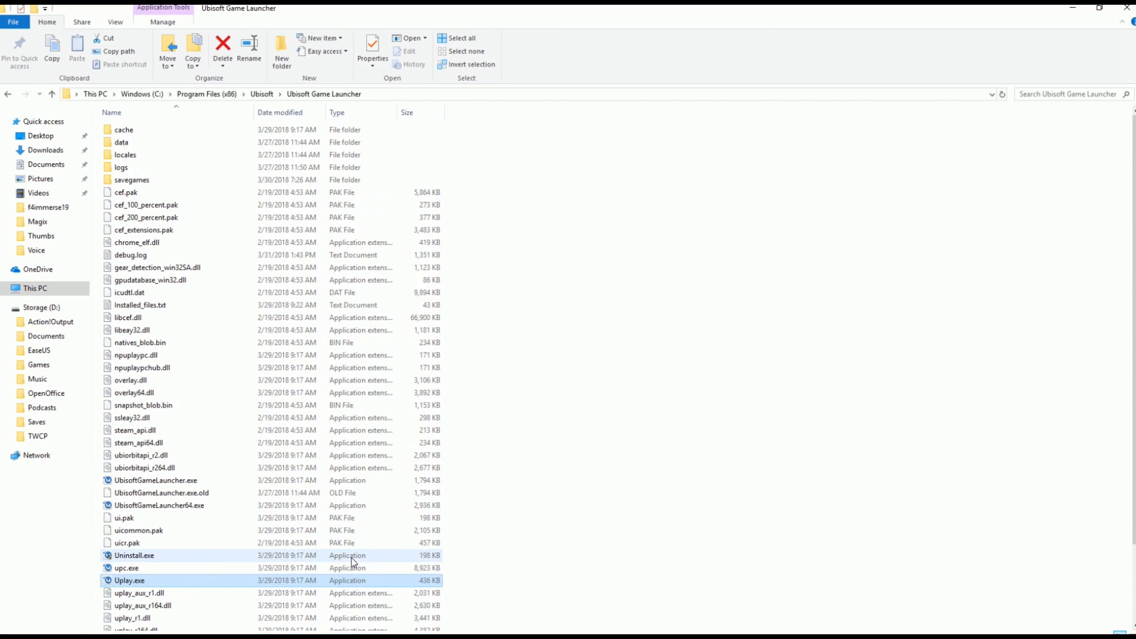
{"action": "double_click", "coordinate": [161, 179]}
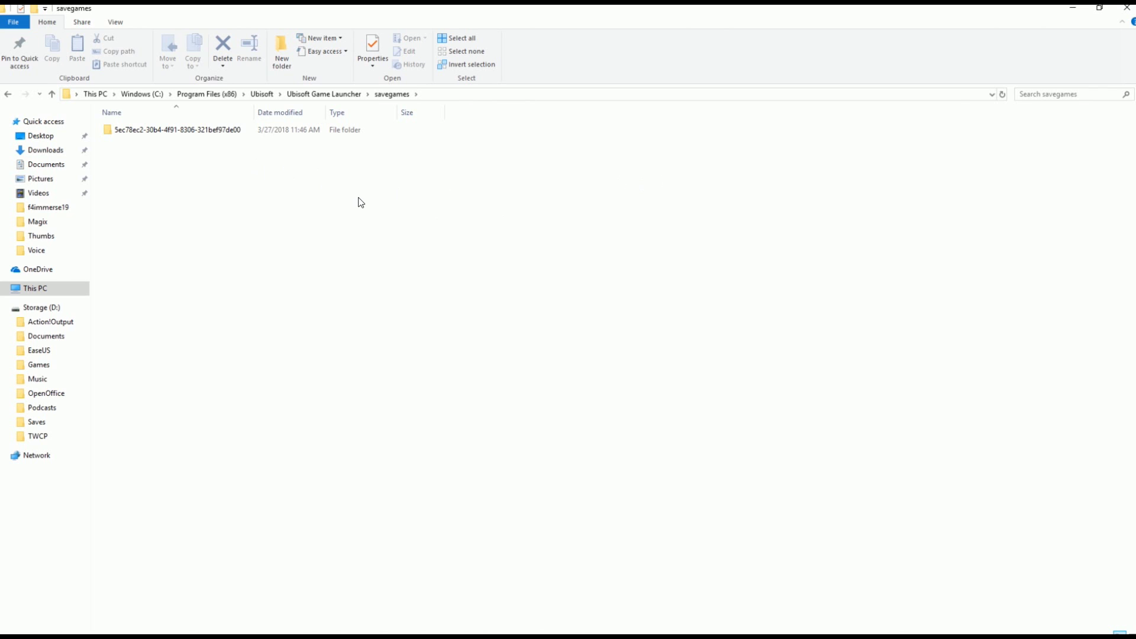
{"action": "left_click", "coordinate": [153, 130]}
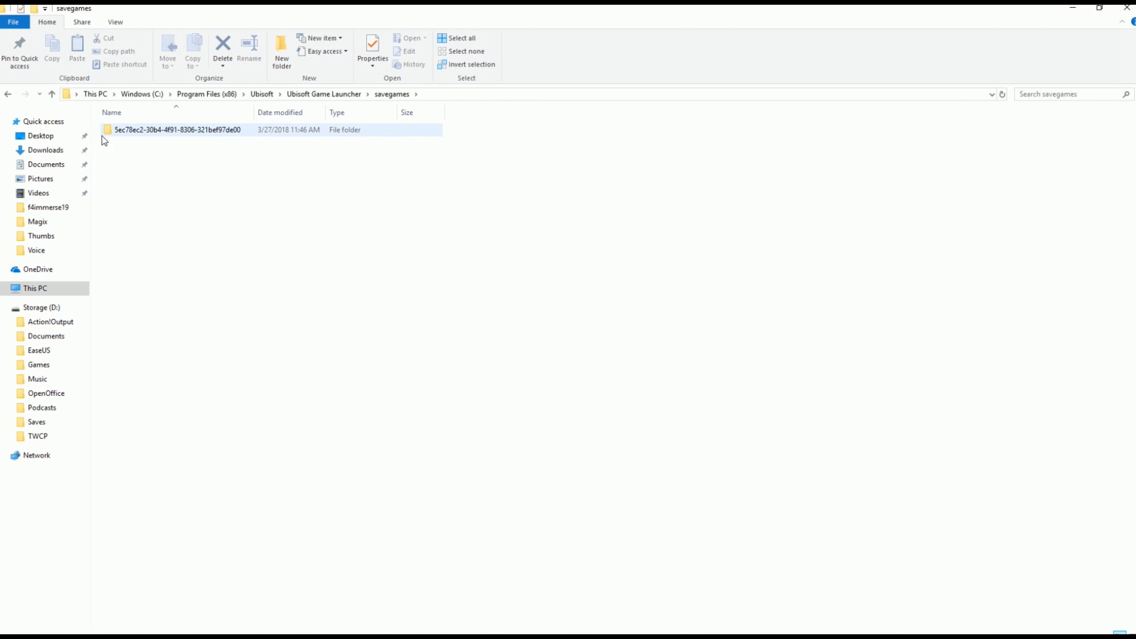
{"action": "double_click", "coordinate": [215, 133]}
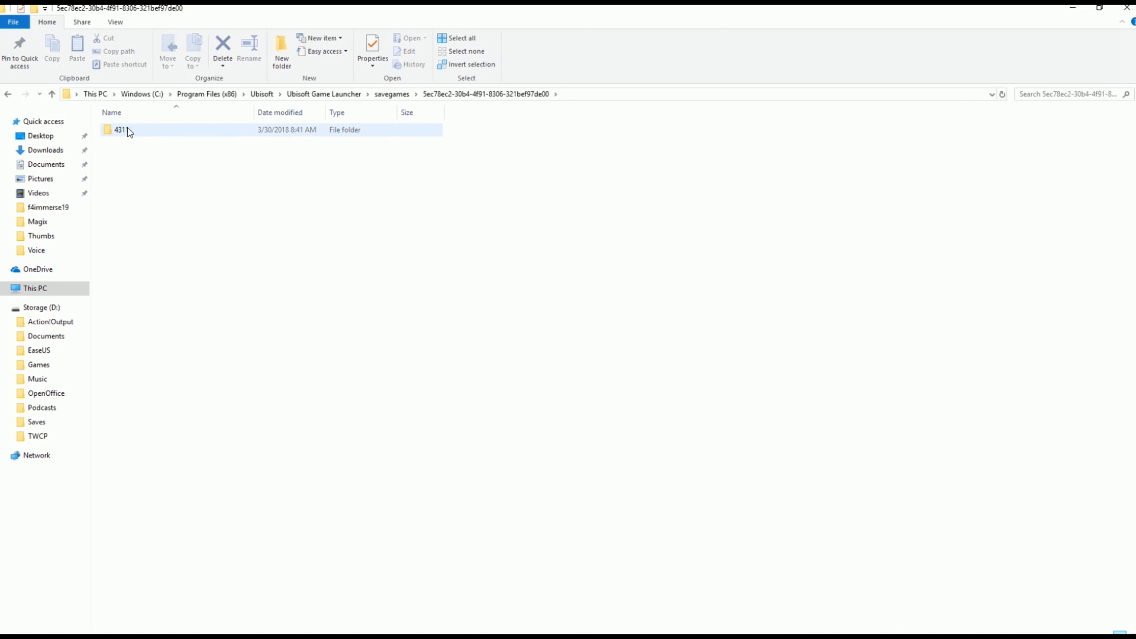
{"action": "double_click", "coordinate": [127, 130]}
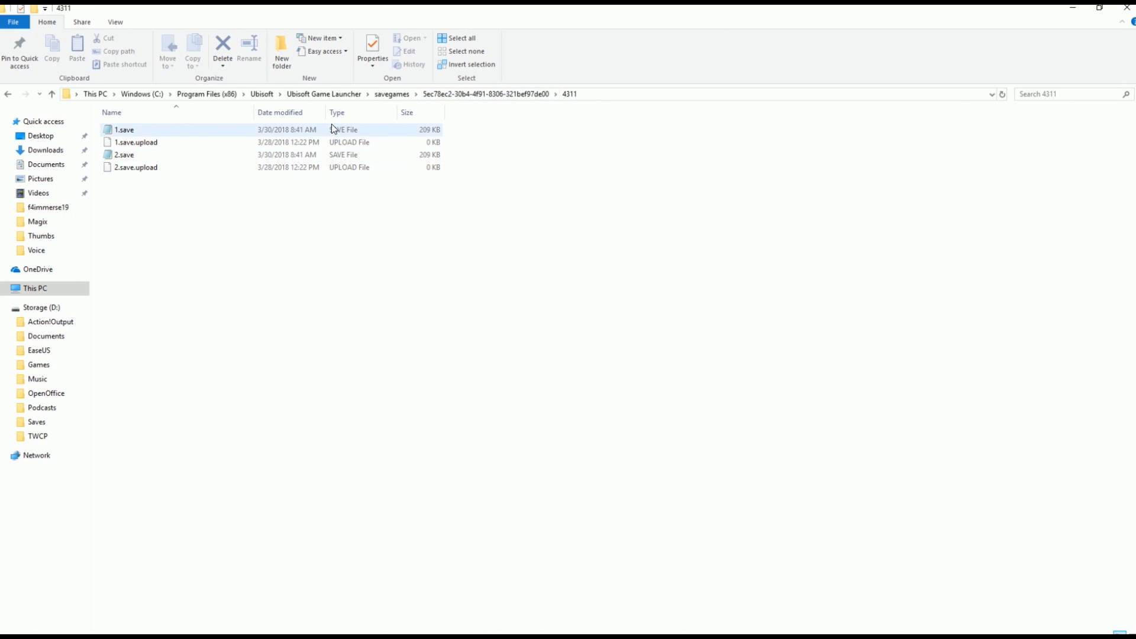
{"action": "left_click", "coordinate": [516, 95]}
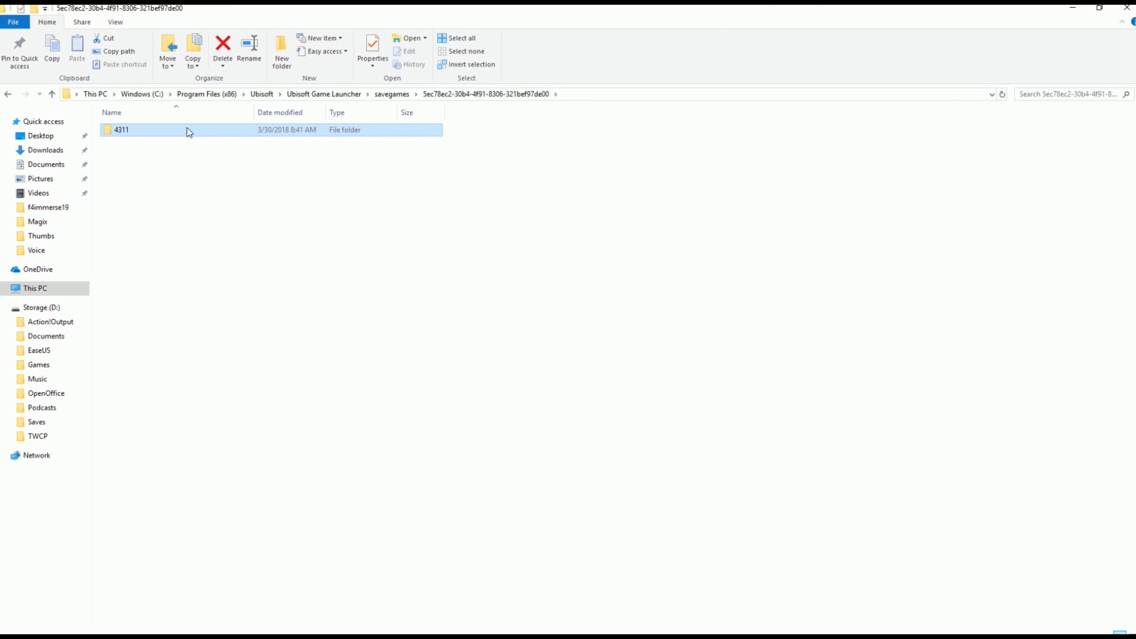
Step: Add a folder named Slot1 in savegames, then reopen the profile folder
{"action": "left_click", "coordinate": [171, 163]}
{"action": "right_click", "coordinate": [155, 189]}
{"action": "left_click", "coordinate": [398, 147]}
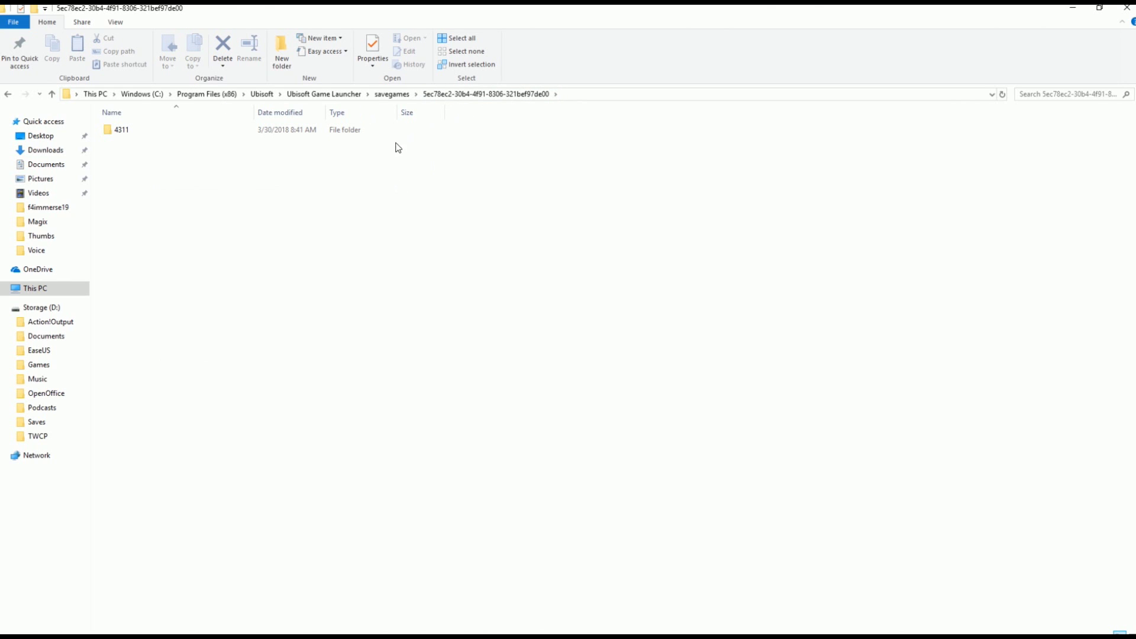
{"action": "left_click", "coordinate": [392, 94]}
{"action": "right_click", "coordinate": [125, 197]}
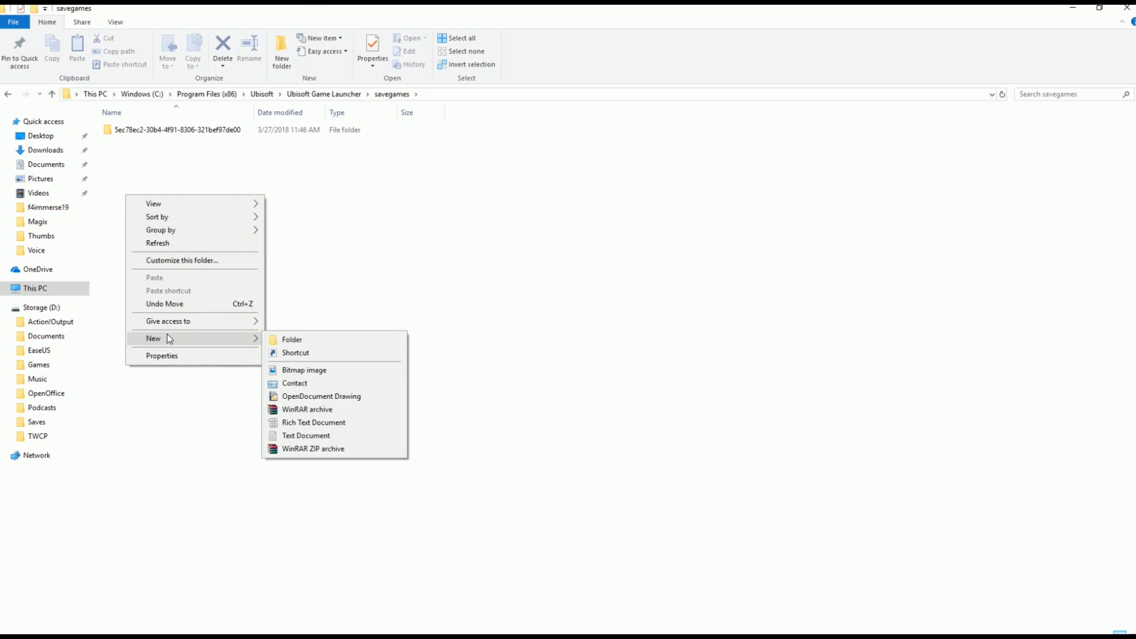
{"action": "left_click", "coordinate": [282, 338]}
{"action": "type", "text": "Slot1"}
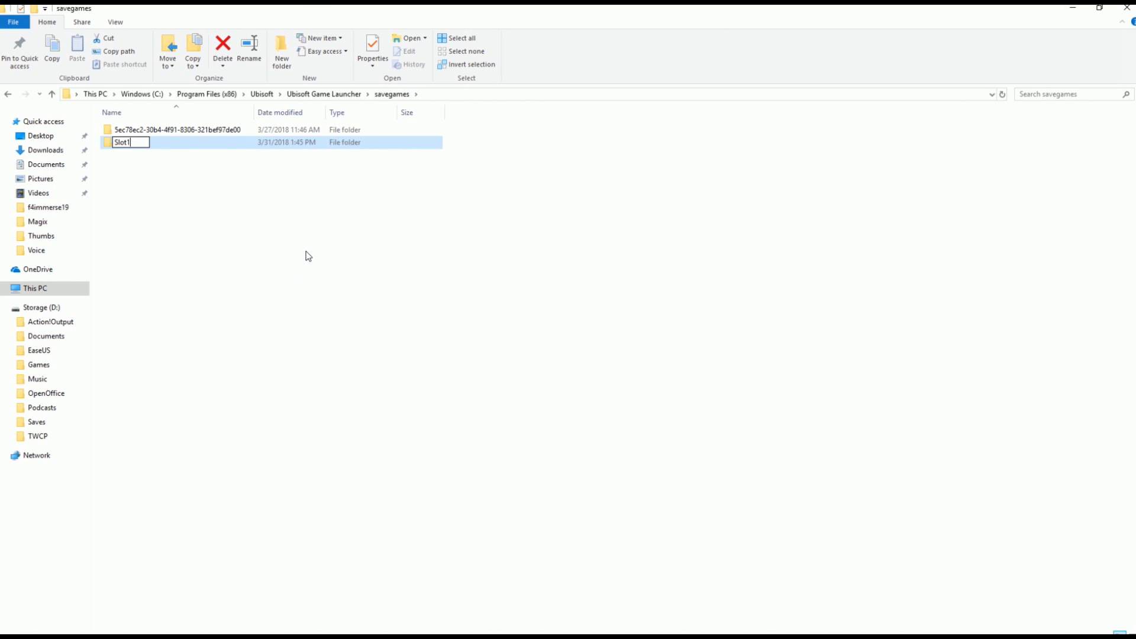
{"action": "key", "text": "Return"}
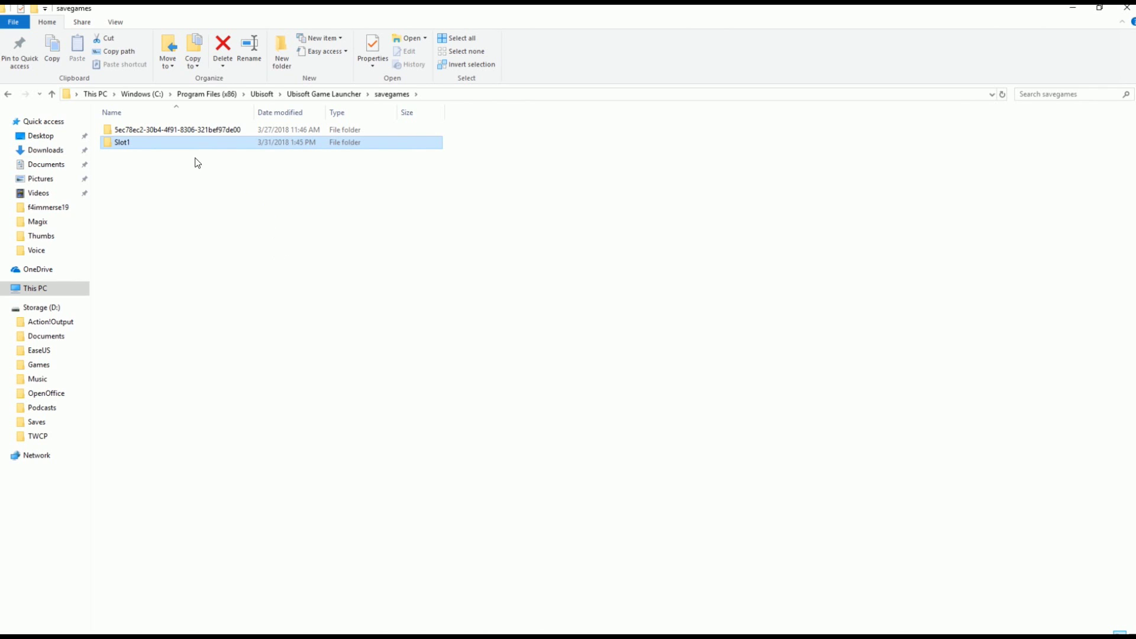
{"action": "double_click", "coordinate": [155, 131]}
Step: Cut all four save files from the 4311 folder
{"action": "double_click", "coordinate": [157, 134]}
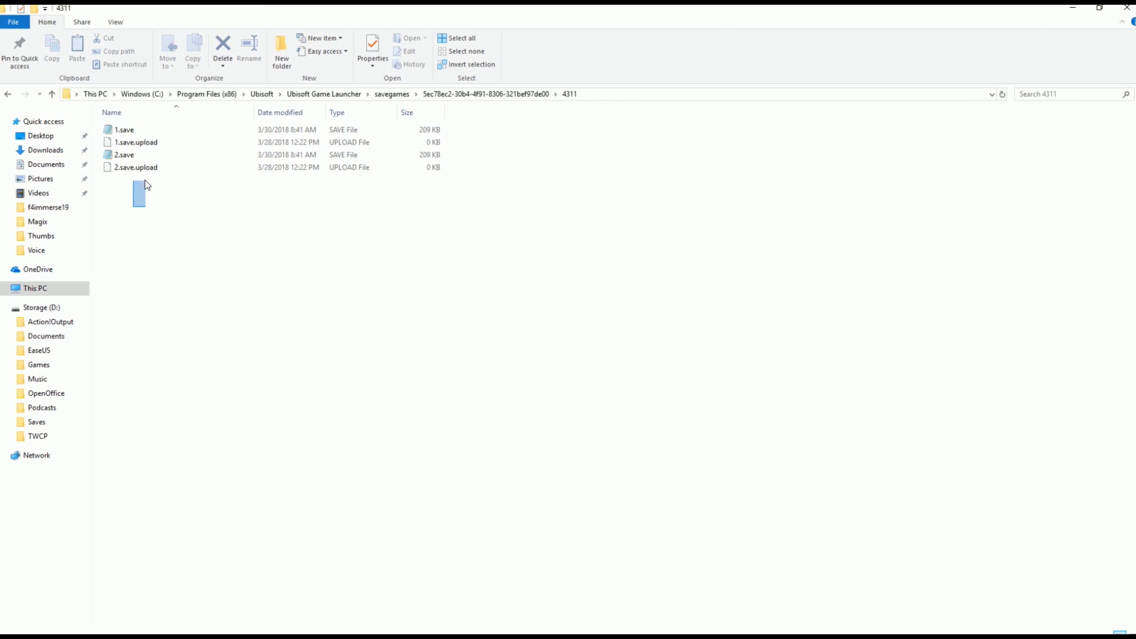
{"action": "left_click_drag", "start_coordinate": [145, 180], "coordinate": [174, 133]}
{"action": "right_click", "coordinate": [174, 133]}
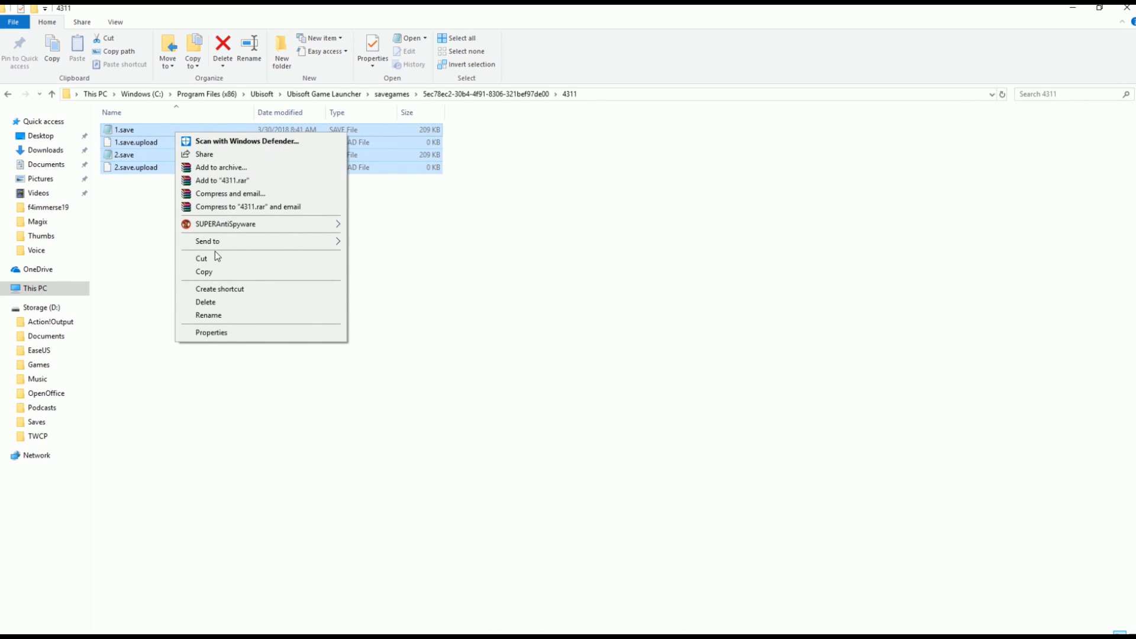
{"action": "left_click", "coordinate": [133, 241]}
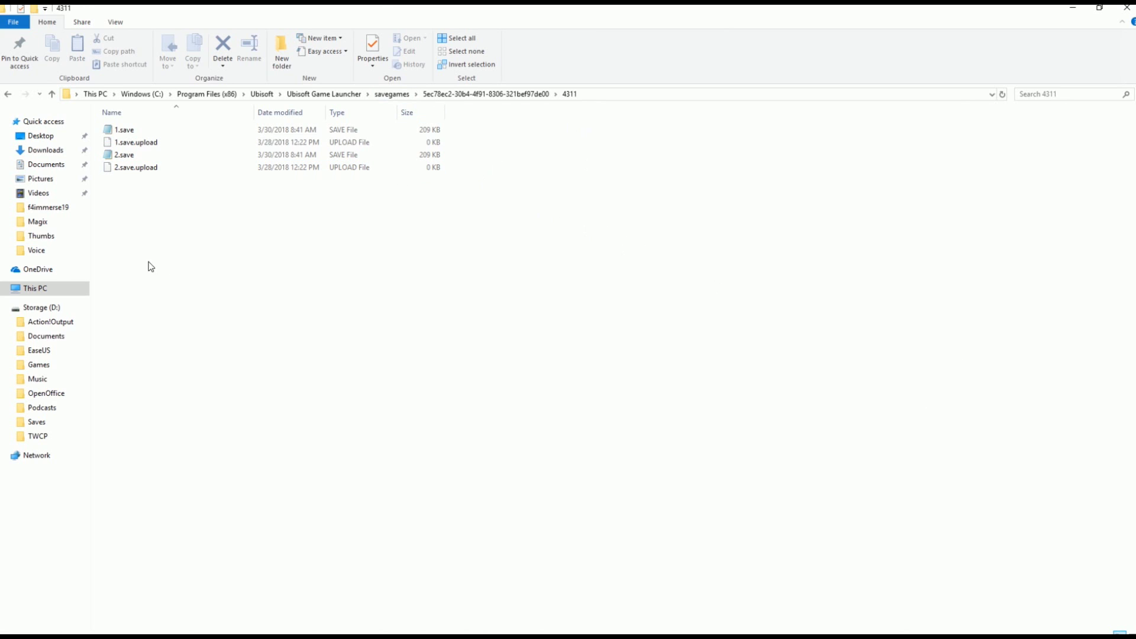
{"action": "left_click_drag", "start_coordinate": [144, 226], "coordinate": [164, 125]}
{"action": "right_click", "coordinate": [163, 126]}
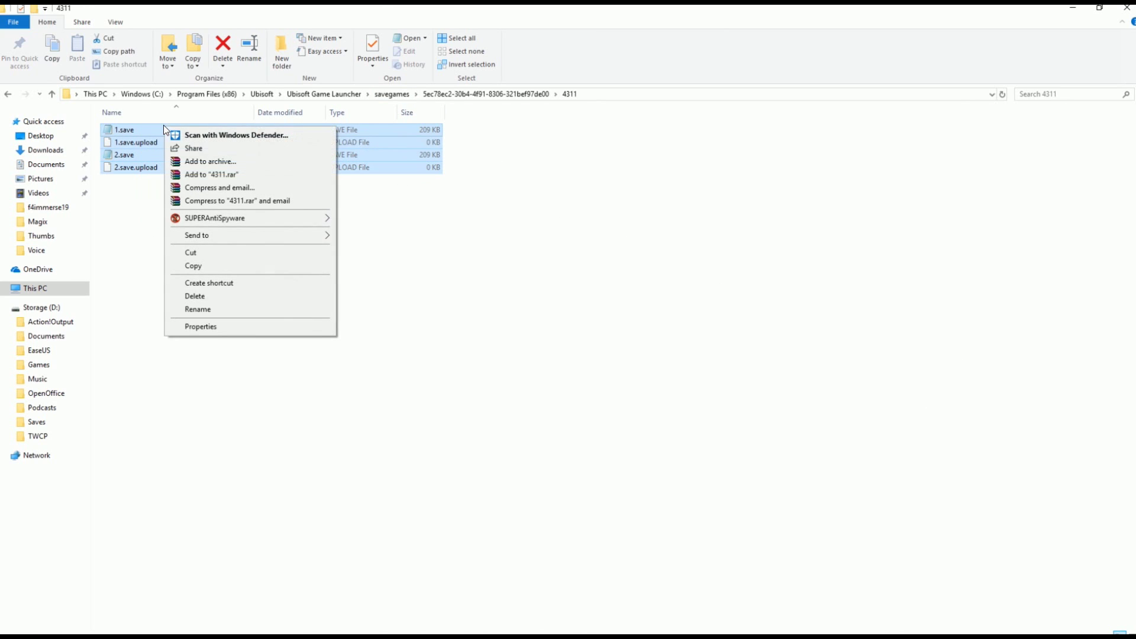
{"action": "left_click", "coordinate": [209, 252]}
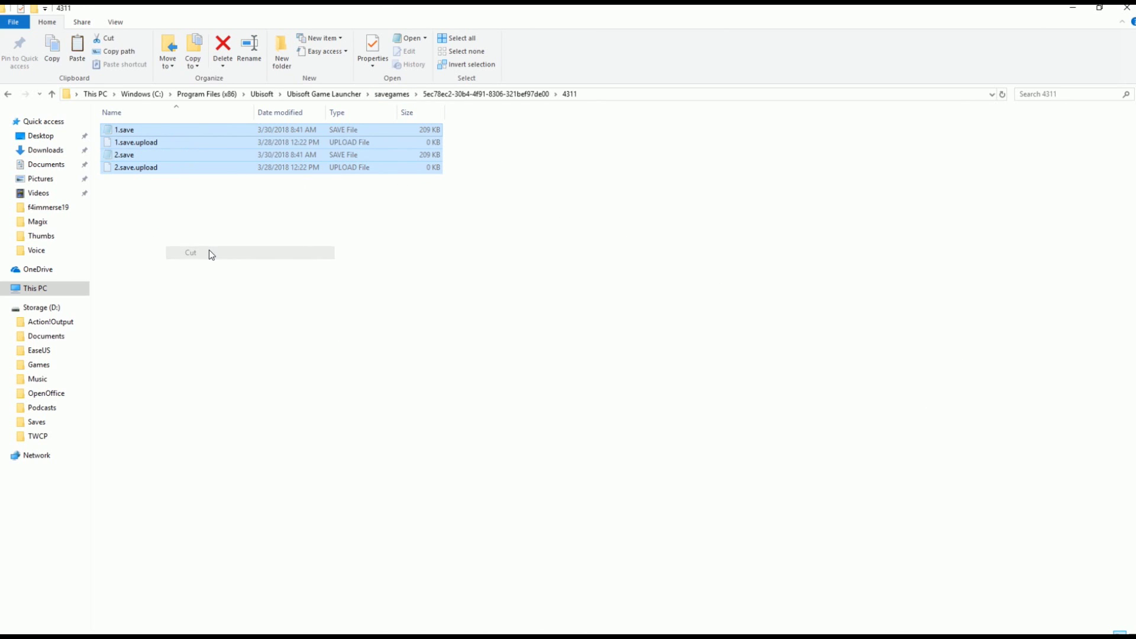
Step: Paste the four save files into Slot1 and confirm 4311 is now empty
{"action": "left_click", "coordinate": [391, 94]}
{"action": "double_click", "coordinate": [136, 148]}
{"action": "right_click", "coordinate": [152, 184]}
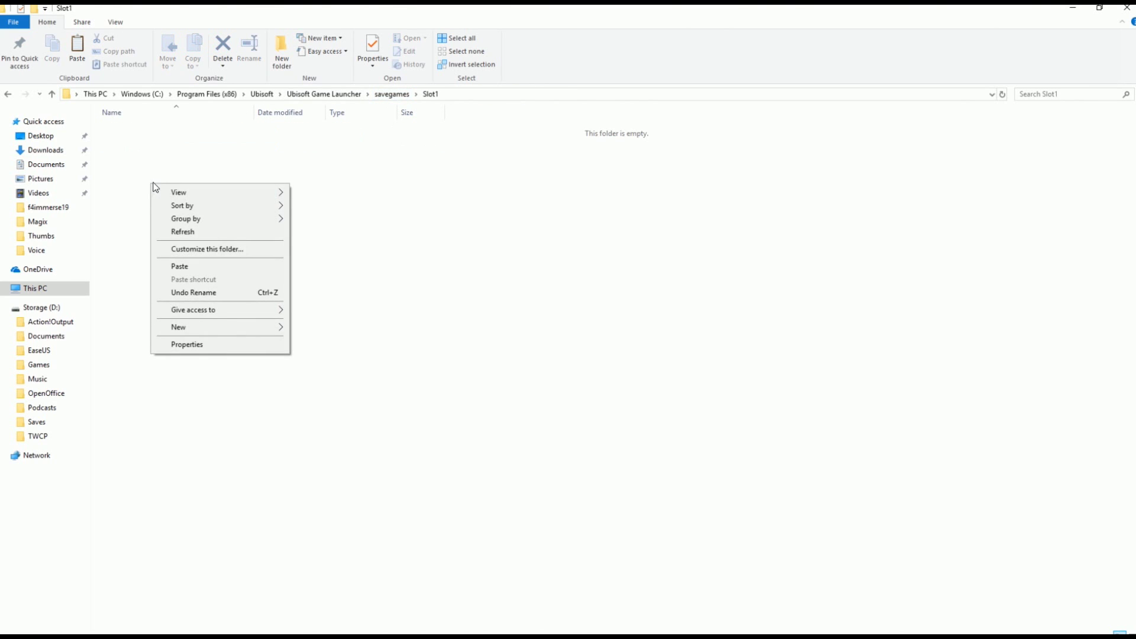
{"action": "left_click", "coordinate": [188, 261]}
{"action": "left_click", "coordinate": [189, 257]}
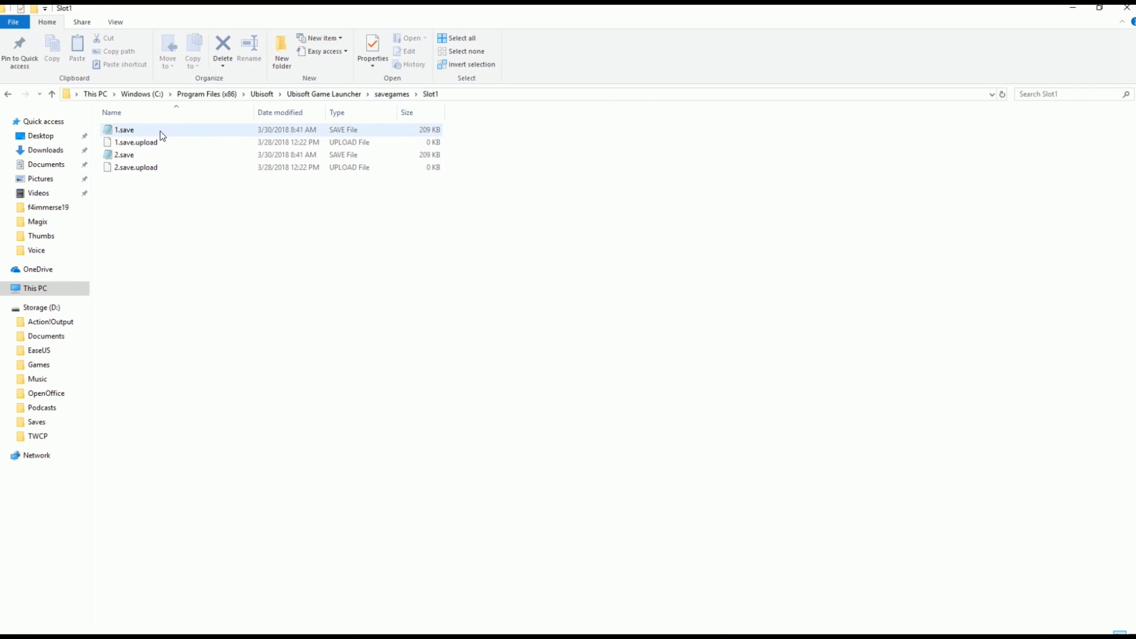
{"action": "left_click", "coordinate": [391, 93]}
{"action": "double_click", "coordinate": [279, 128]}
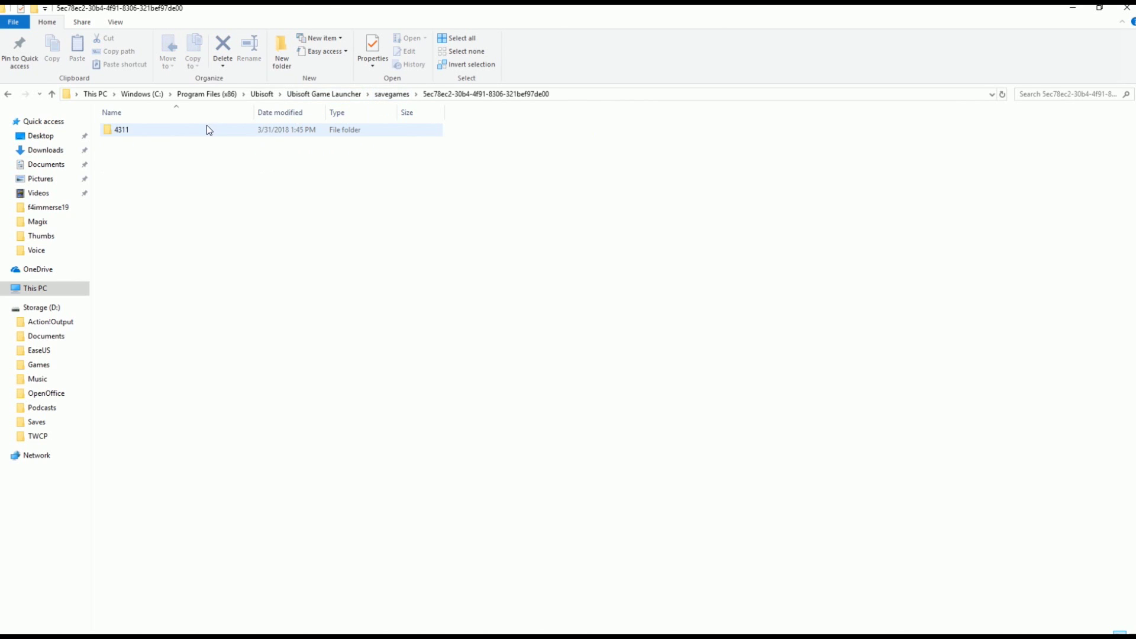
{"action": "double_click", "coordinate": [208, 130]}
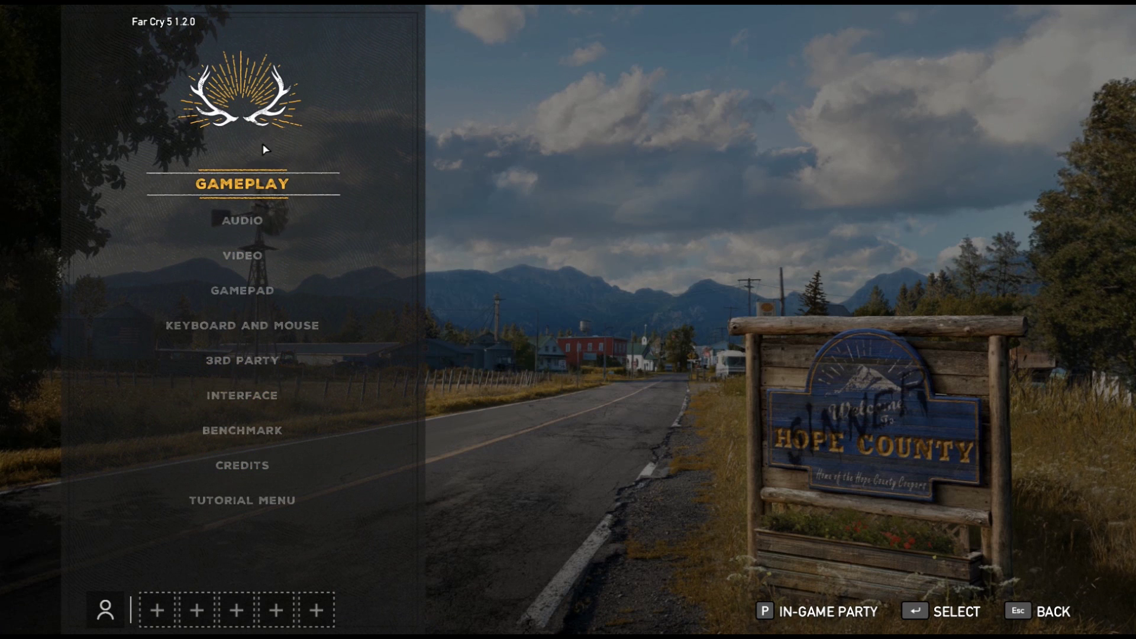
Step: View Gameplay settings, then Video's Quality and Advanced Settings tabs, and back out to the main menu
{"action": "left_click", "coordinate": [259, 179]}
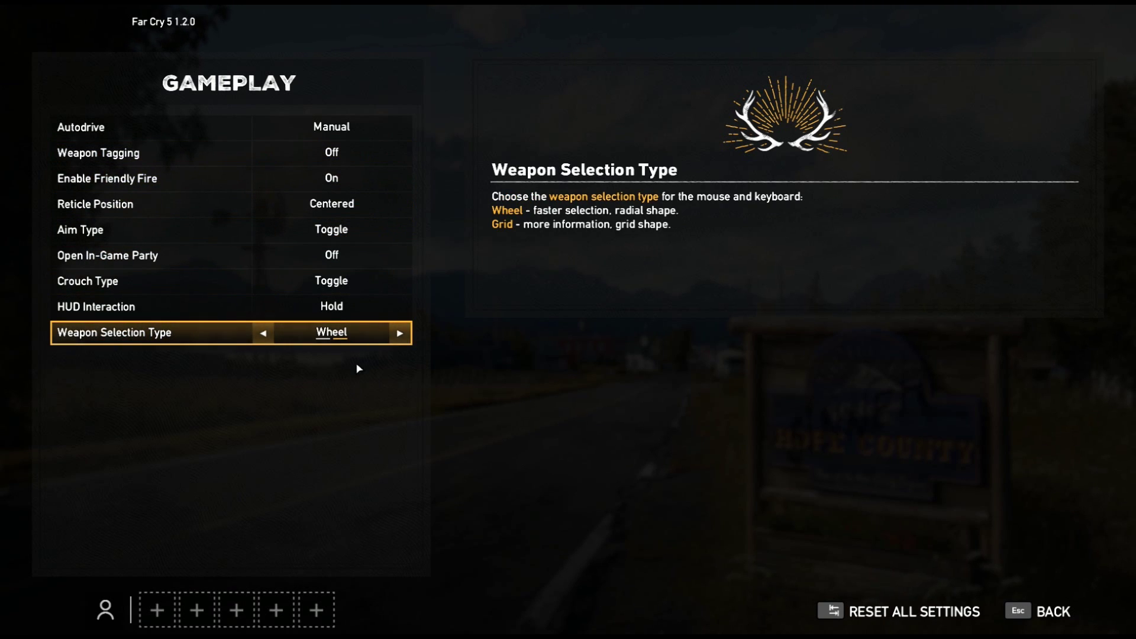
{"action": "key", "text": "Escape"}
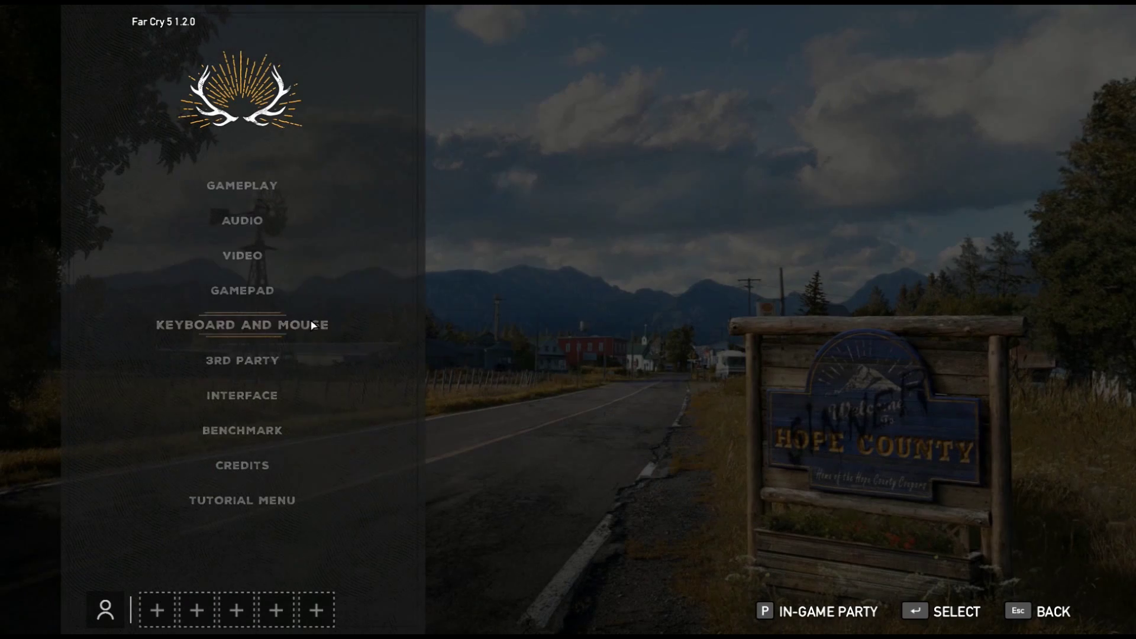
{"action": "left_click", "coordinate": [310, 254]}
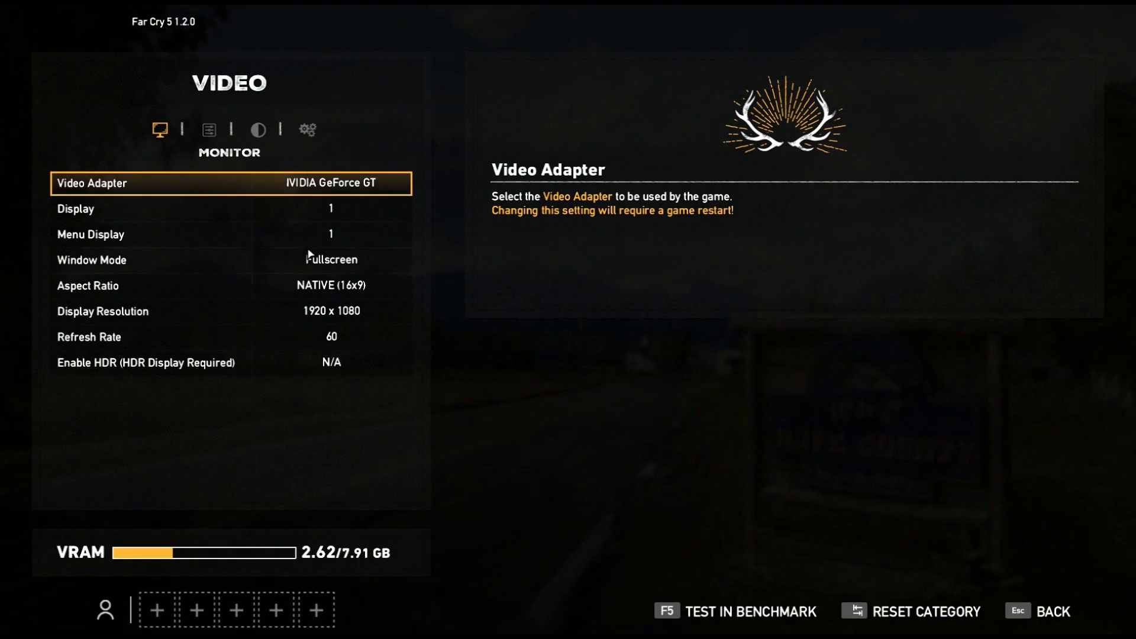
{"action": "left_click", "coordinate": [213, 132]}
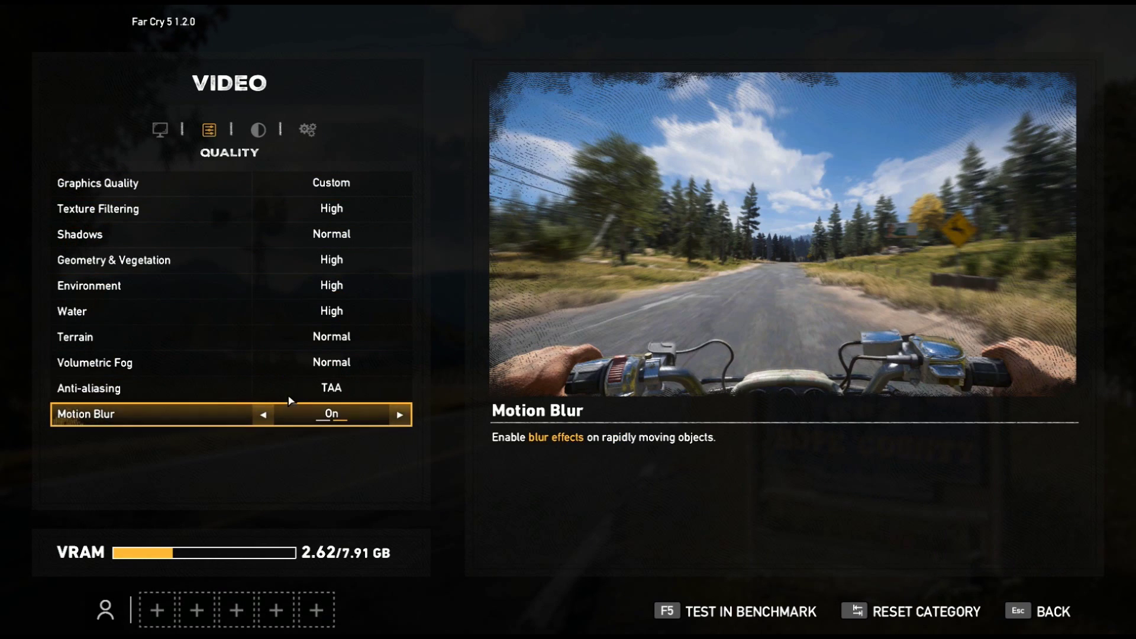
{"action": "left_click", "coordinate": [308, 129]}
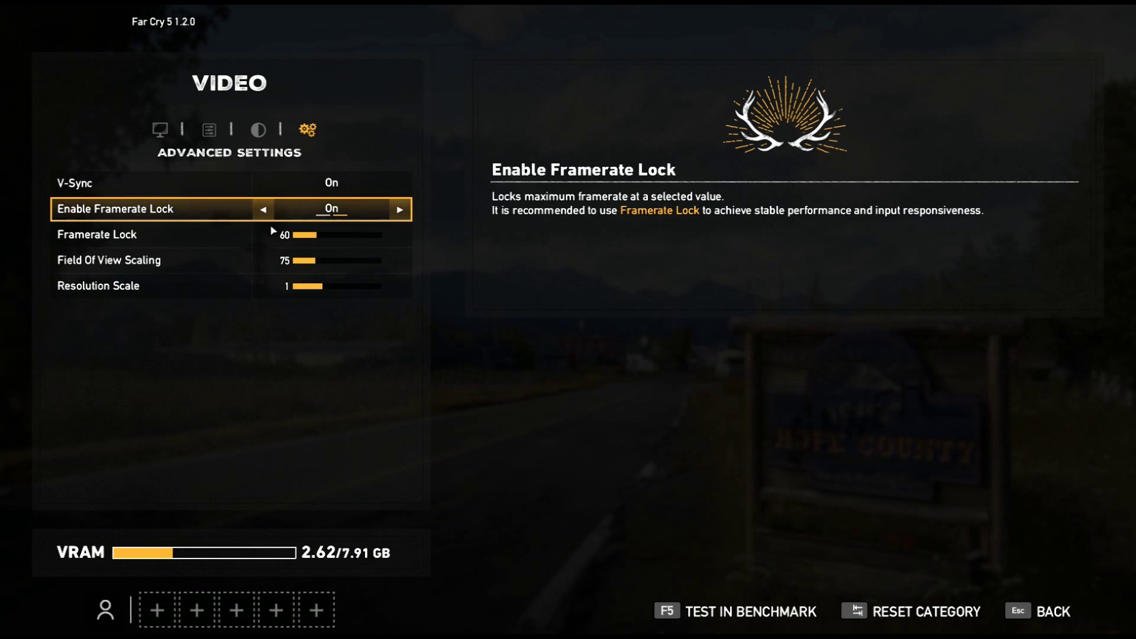
{"action": "key", "text": "Escape"}
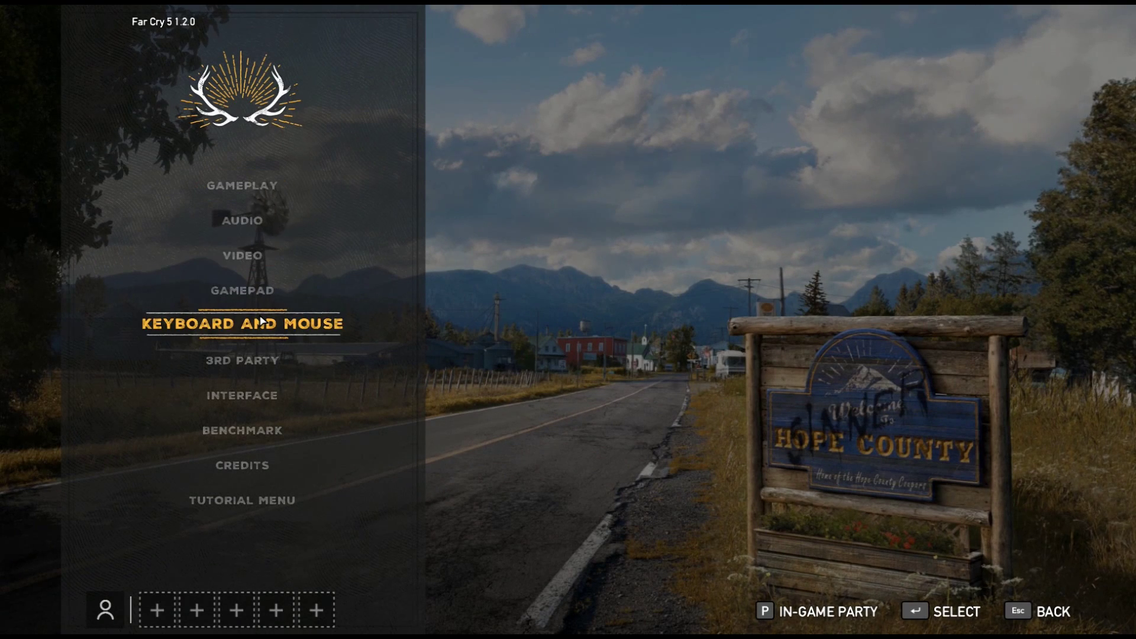
{"action": "key", "text": "Escape"}
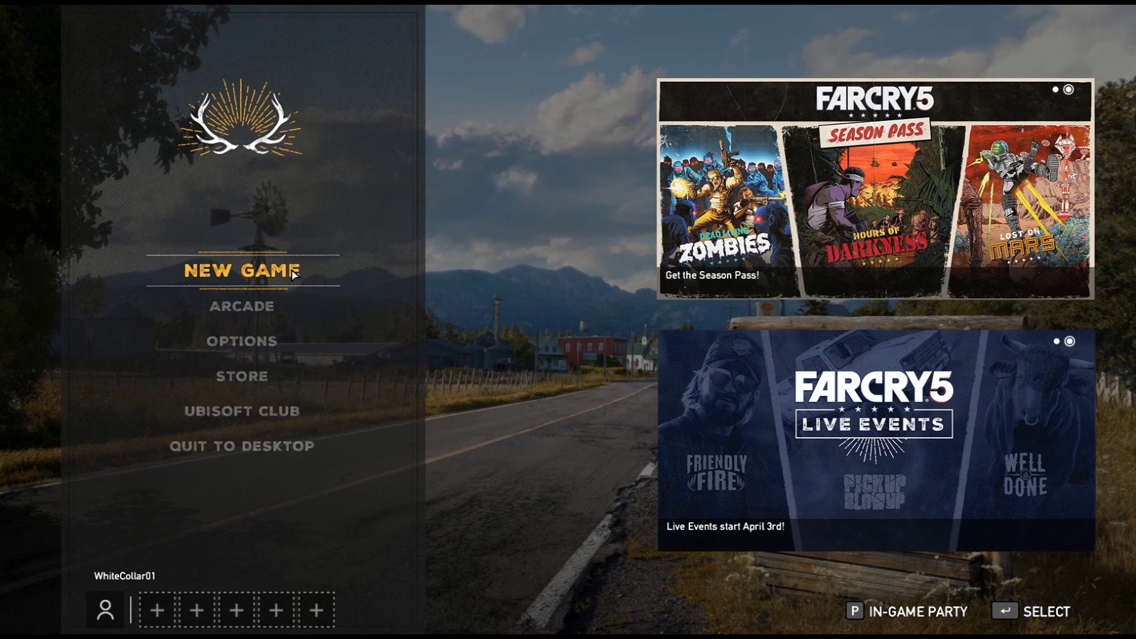
Step: Quit Far Cry 5 to the desktop
{"action": "left_click", "coordinate": [278, 449]}
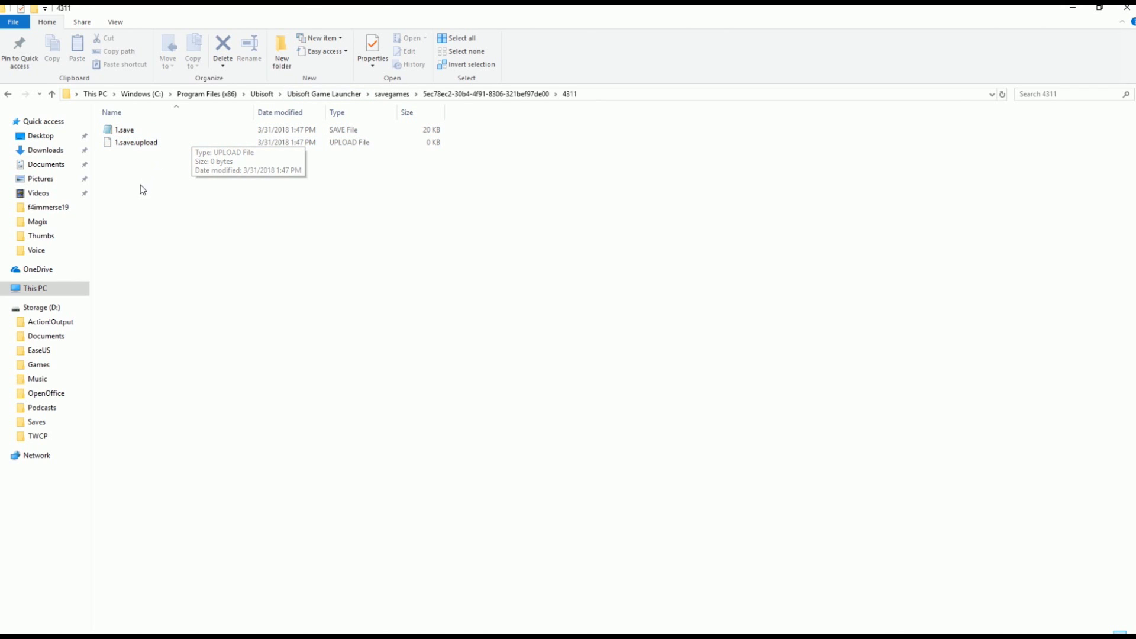
{"action": "left_click", "coordinate": [374, 95]}
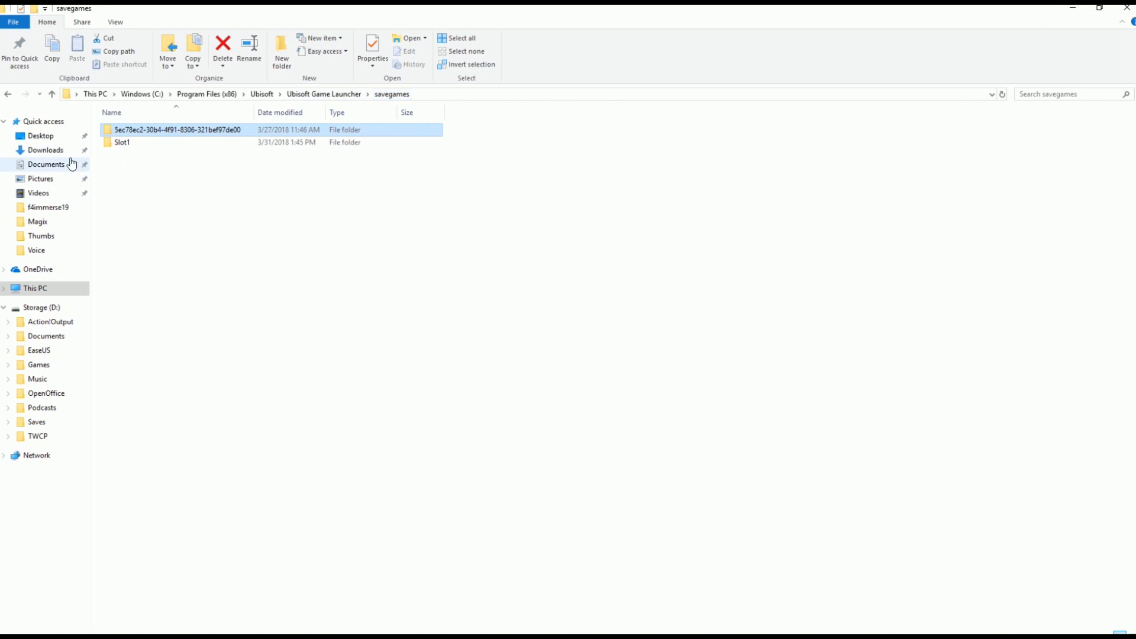
{"action": "double_click", "coordinate": [121, 142]}
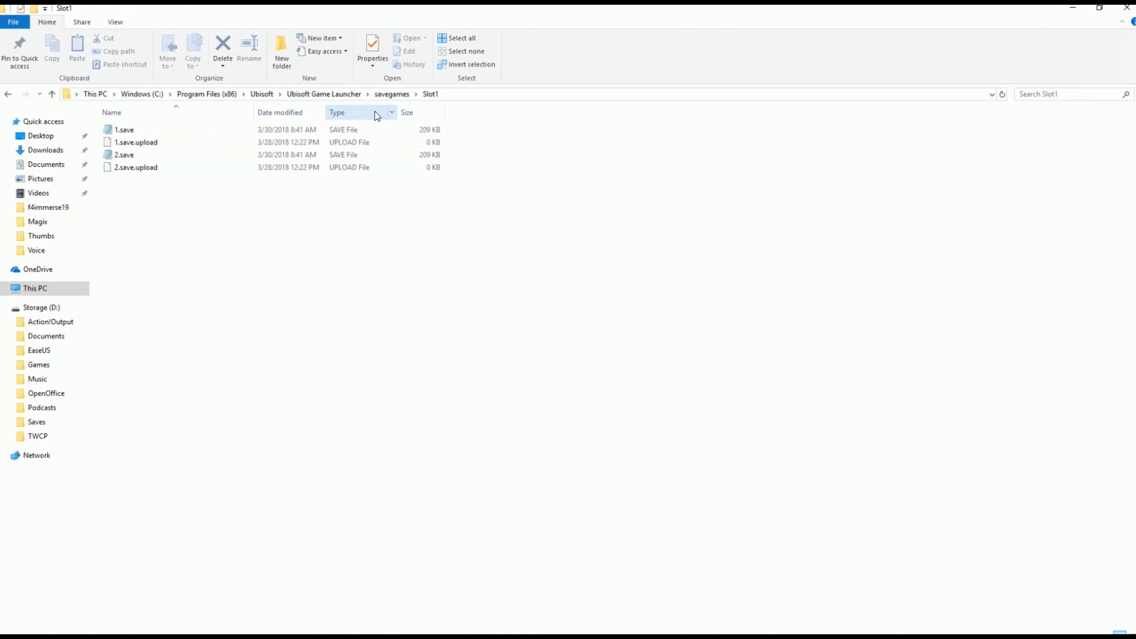
{"action": "left_click", "coordinate": [391, 94]}
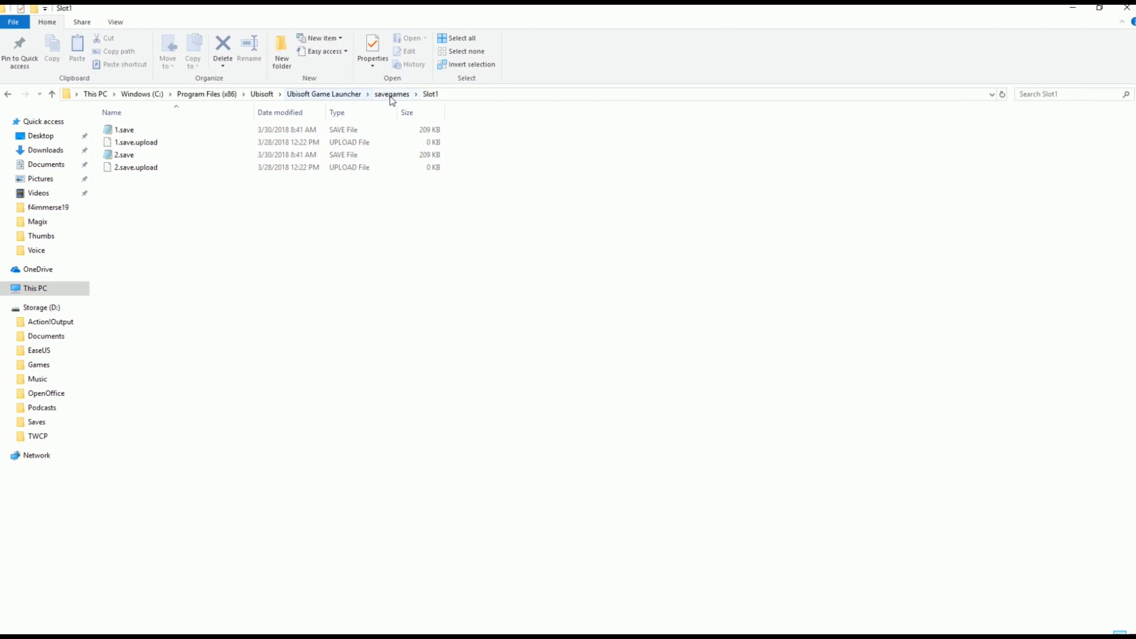
{"action": "double_click", "coordinate": [118, 129]}
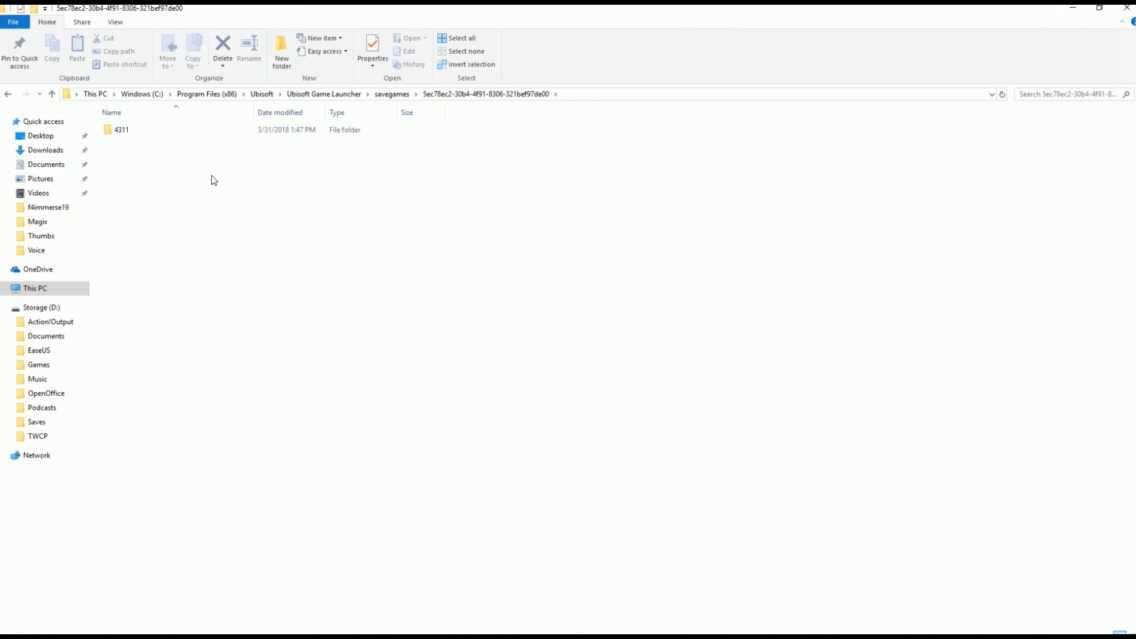
{"action": "double_click", "coordinate": [137, 128]}
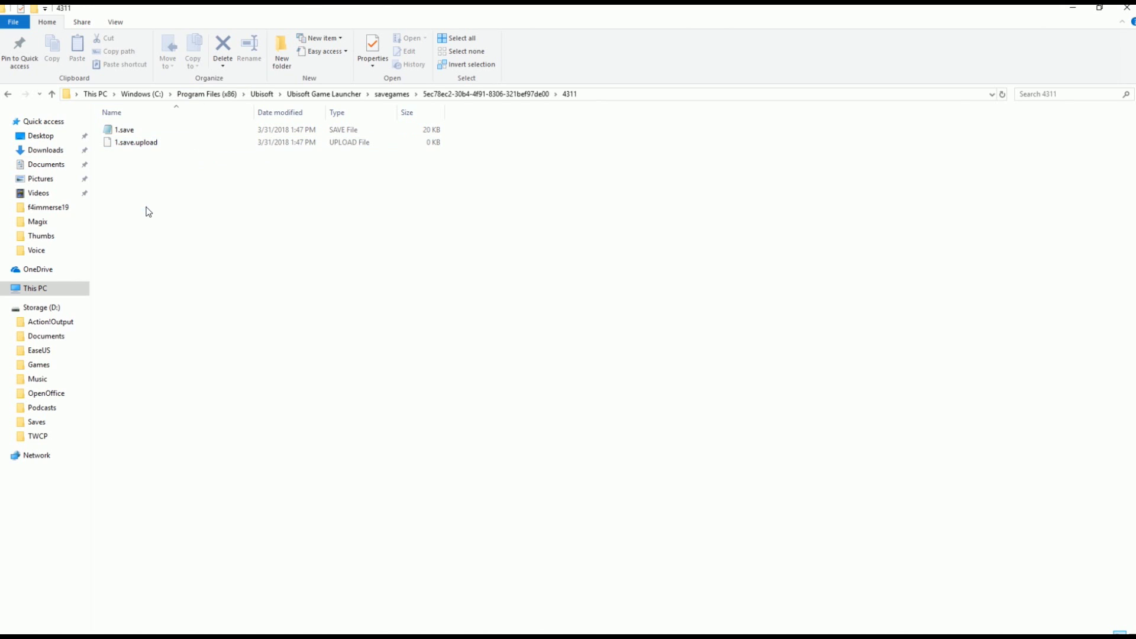
{"action": "left_click_drag", "start_coordinate": [148, 212], "coordinate": [254, 129]}
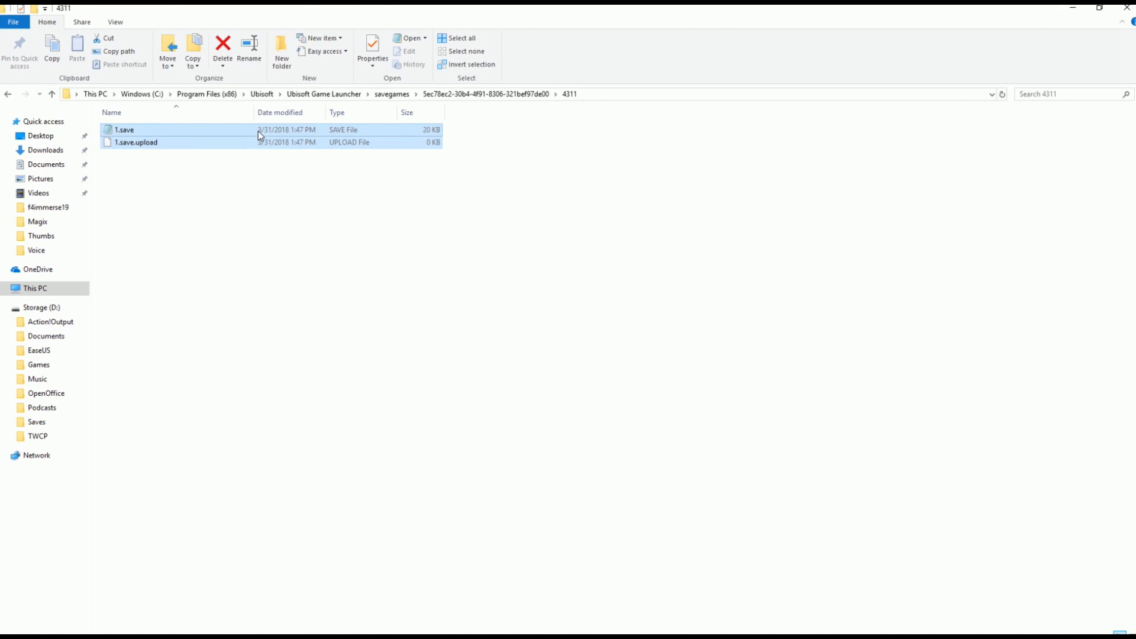
Step: Cut 1.save and 1.save.upload from 4311 and create a Slot2 folder in savegames
{"action": "right_click", "coordinate": [258, 133]}
{"action": "left_click", "coordinate": [296, 256]}
{"action": "left_click", "coordinate": [393, 94]}
{"action": "left_click", "coordinate": [117, 191]}
{"action": "right_click", "coordinate": [149, 210]}
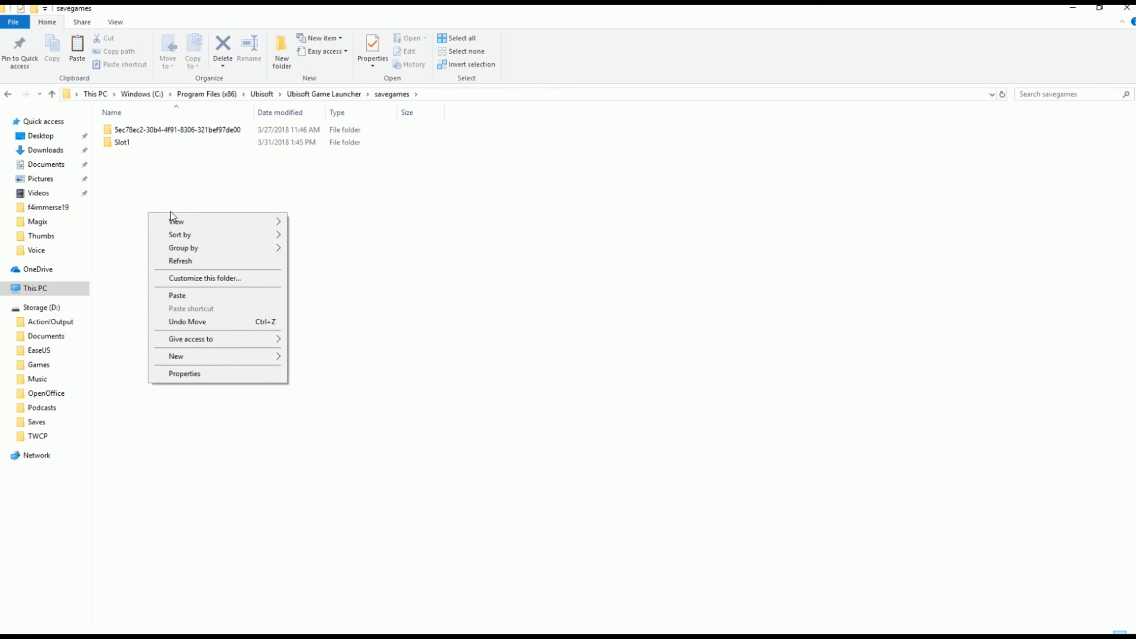
{"action": "mouse_move", "coordinate": [200, 355]}
{"action": "left_click", "coordinate": [318, 362]}
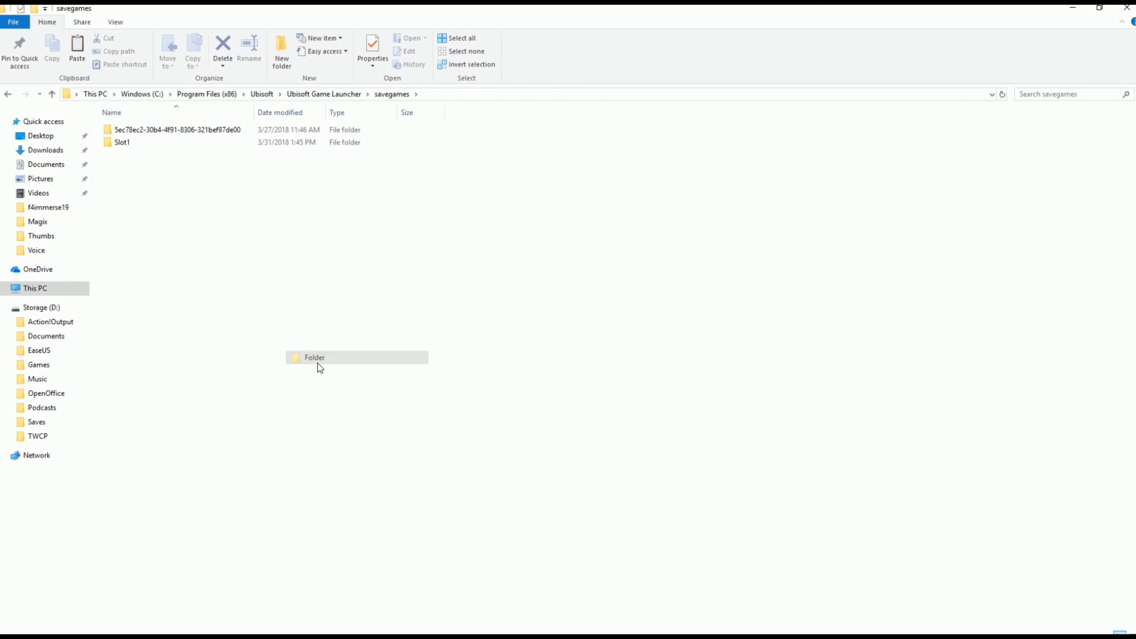
{"action": "type", "text": "Slot2"}
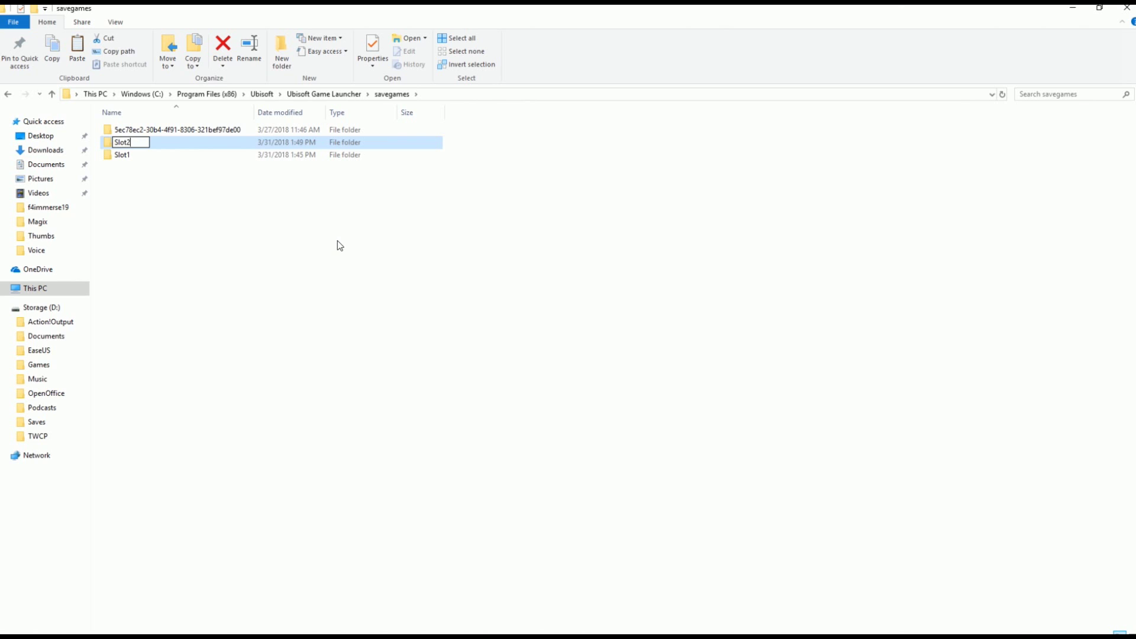
{"action": "key", "text": "Return"}
Step: Paste the two save files into Slot2 and confirm 4311 is empty
{"action": "double_click", "coordinate": [146, 156]}
{"action": "right_click", "coordinate": [152, 195]}
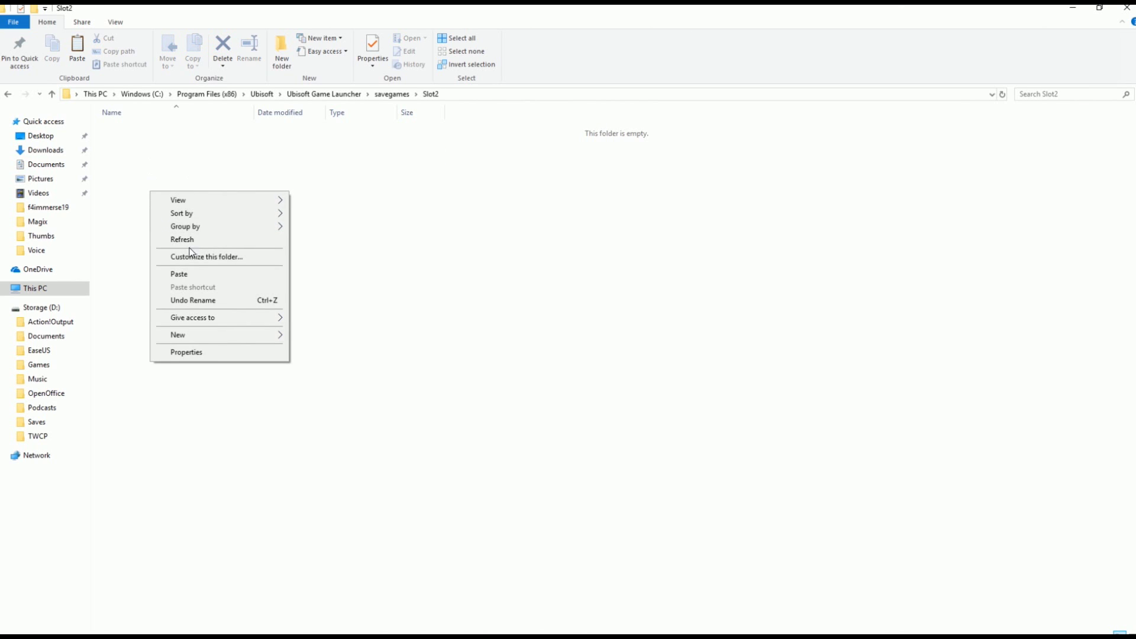
{"action": "left_click", "coordinate": [190, 273]}
{"action": "left_click", "coordinate": [377, 94]}
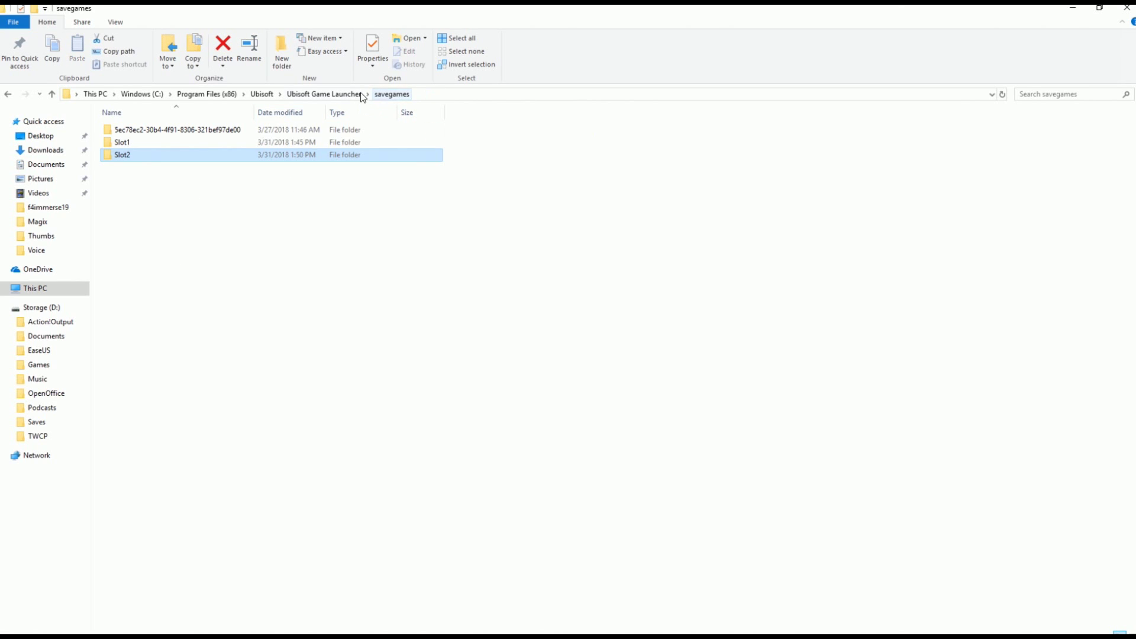
{"action": "double_click", "coordinate": [244, 127]}
{"action": "double_click", "coordinate": [214, 131]}
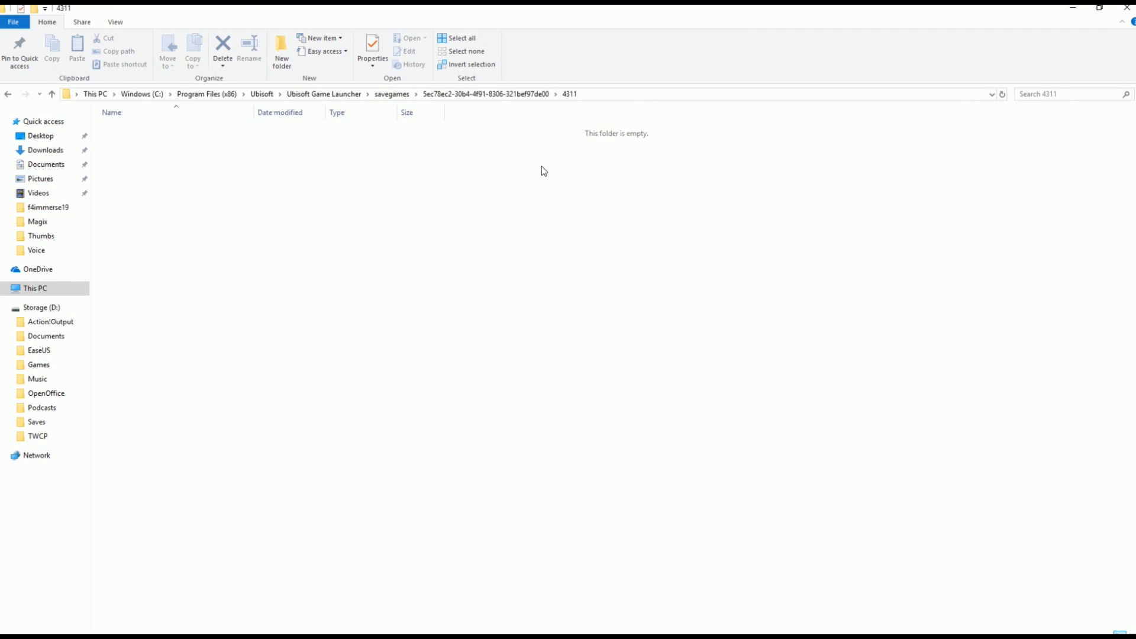
{"action": "left_click", "coordinate": [473, 94]}
{"action": "left_click", "coordinate": [393, 94]}
{"action": "left_click", "coordinate": [314, 235]}
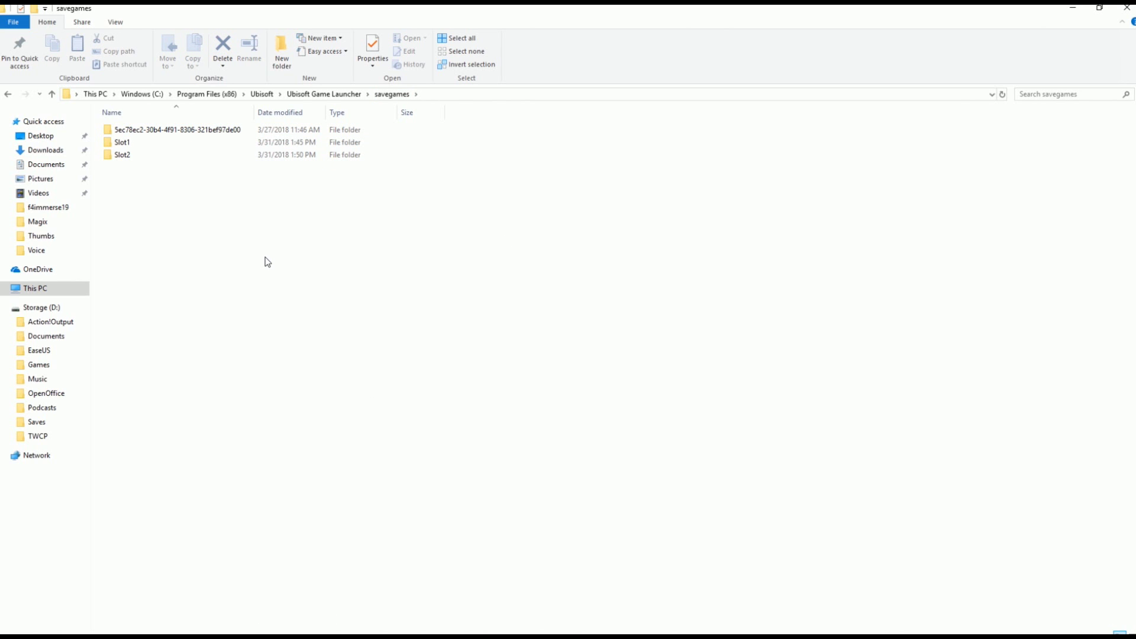
Step: Check the contents of Slot2 and the empty 4311 folder
{"action": "left_click", "coordinate": [195, 157]}
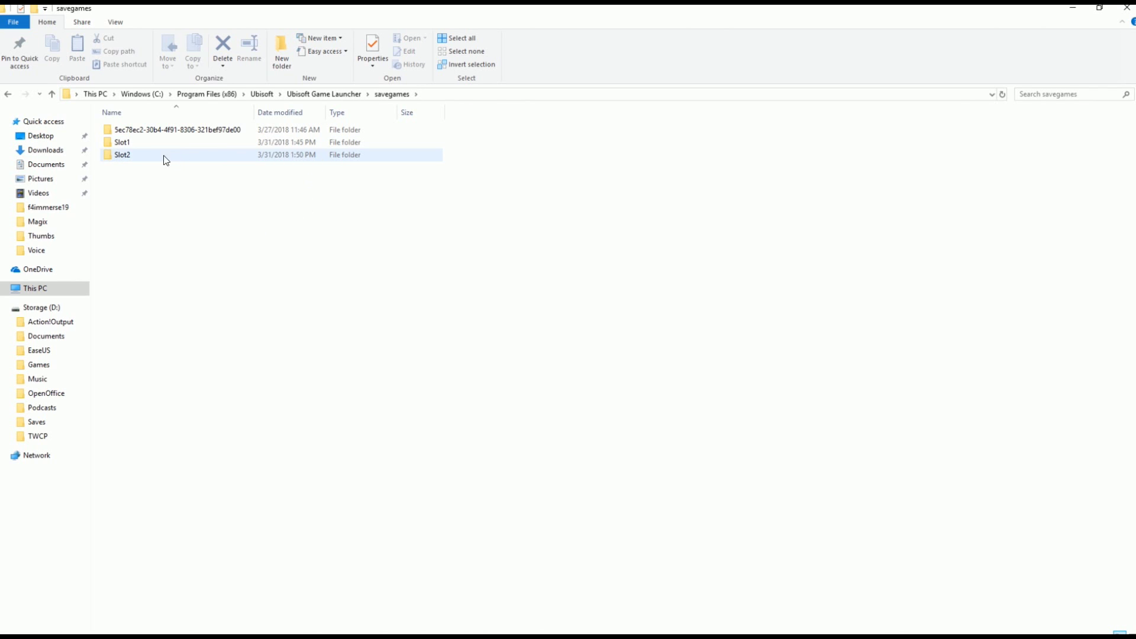
{"action": "double_click", "coordinate": [143, 157]}
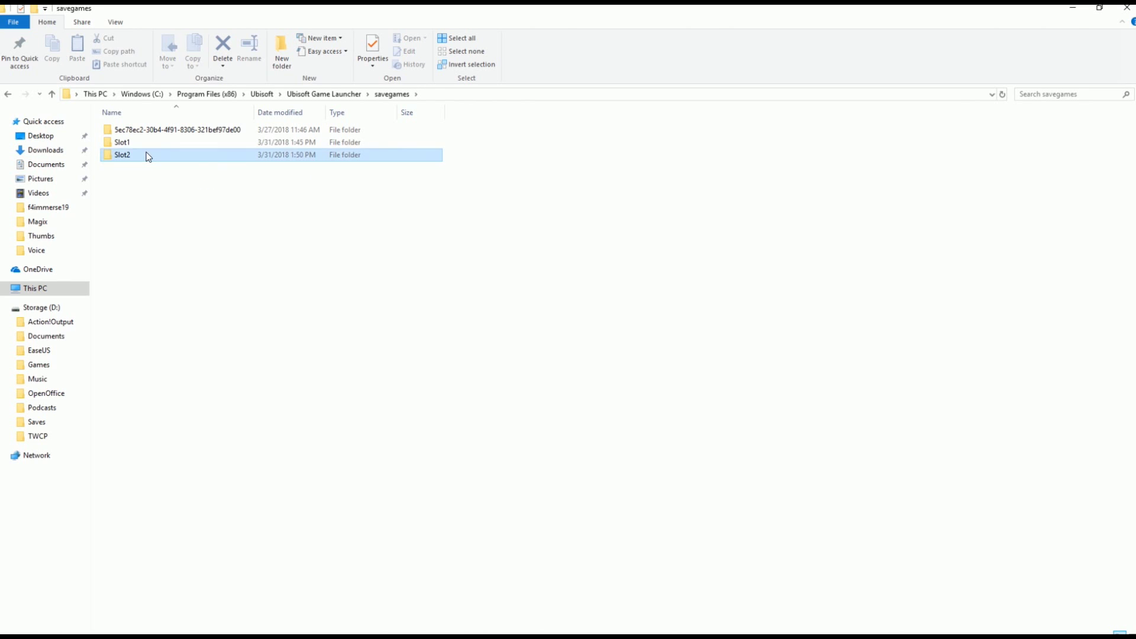
{"action": "left_click", "coordinate": [392, 94]}
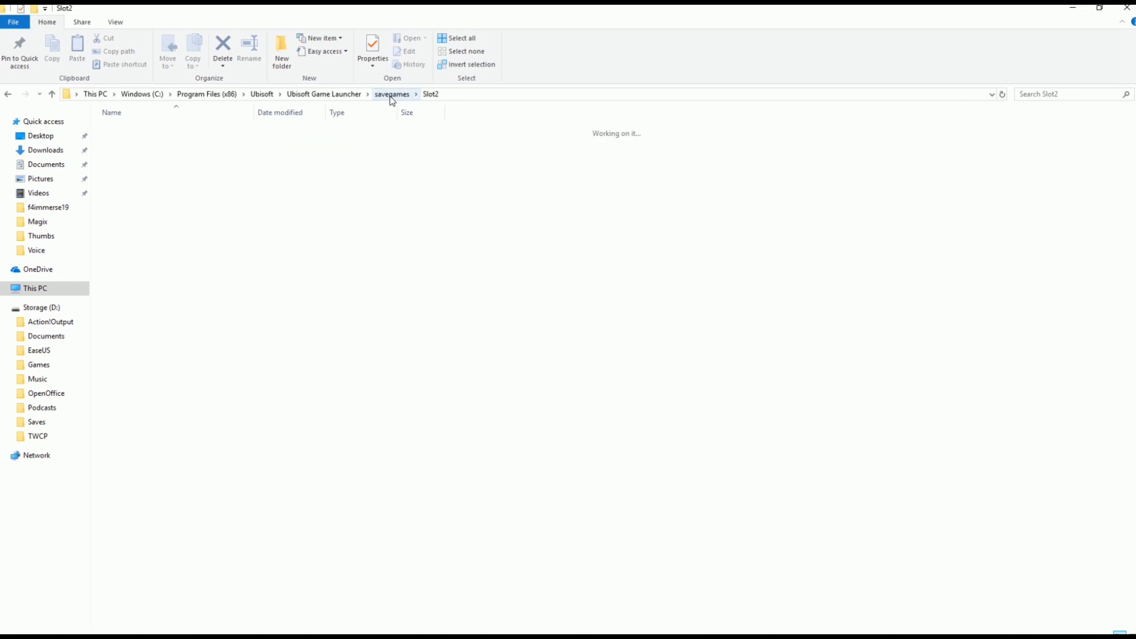
{"action": "double_click", "coordinate": [208, 129]}
{"action": "double_click", "coordinate": [208, 129]}
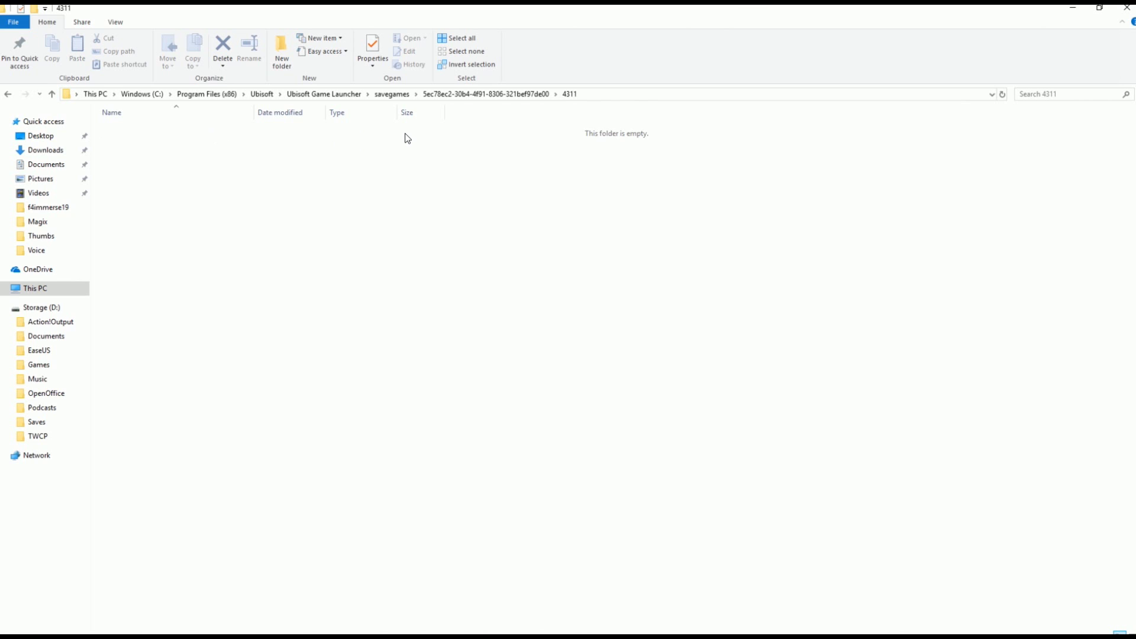
{"action": "left_click", "coordinate": [395, 95]}
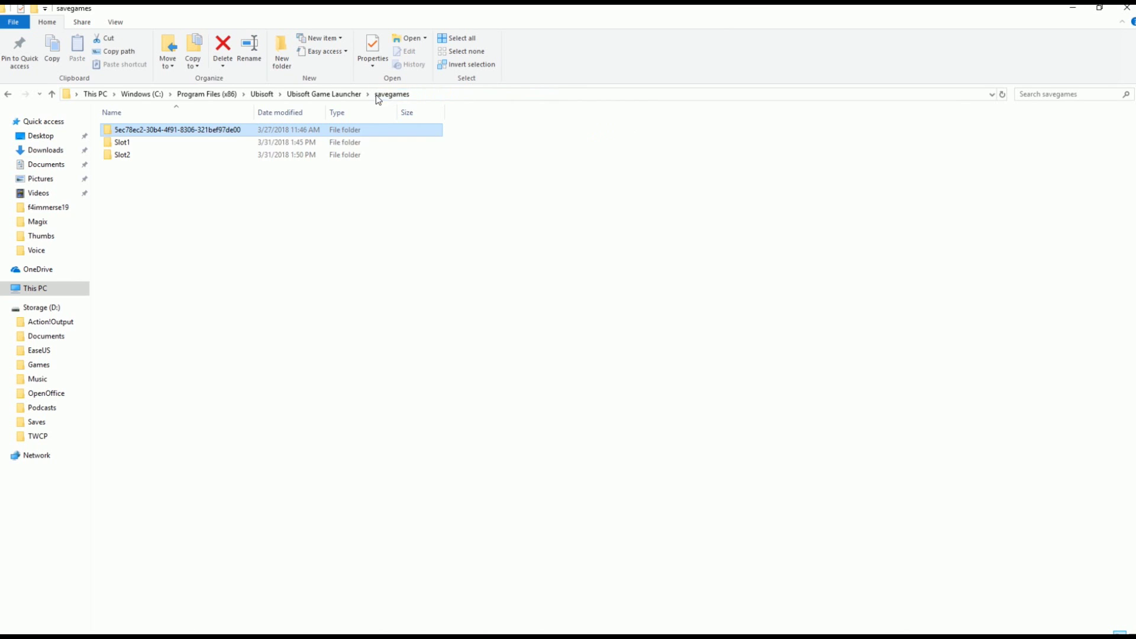
Step: Select and cut all four save files in Slot1
{"action": "double_click", "coordinate": [159, 143]}
{"action": "left_click_drag", "start_coordinate": [148, 190], "coordinate": [175, 141]}
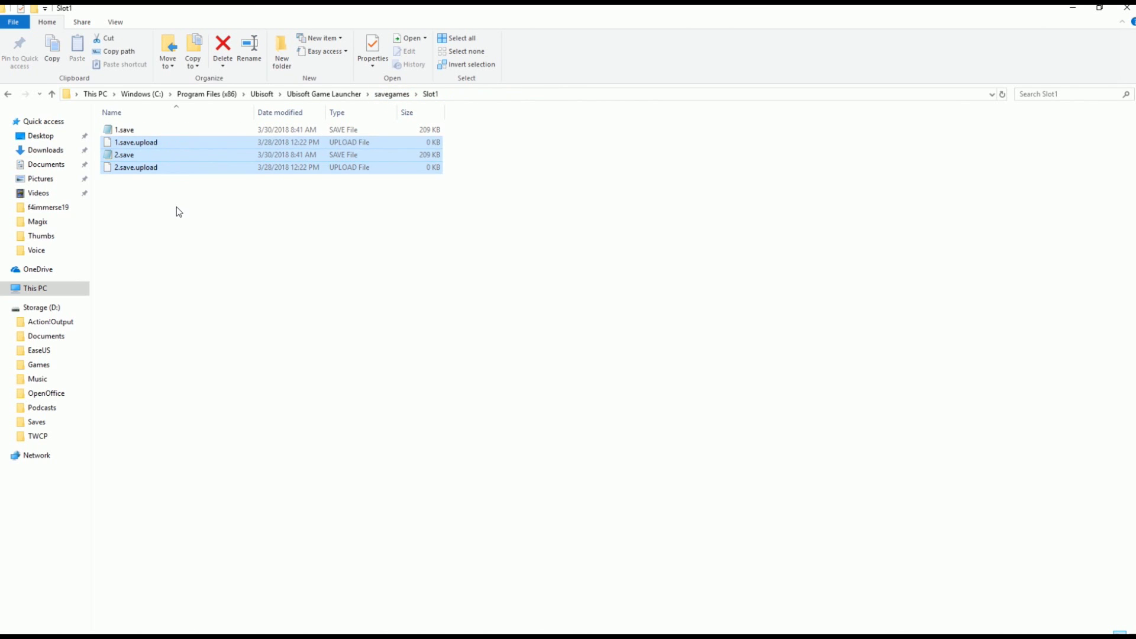
{"action": "left_click", "coordinate": [177, 207]}
{"action": "left_click_drag", "start_coordinate": [141, 201], "coordinate": [182, 127]}
{"action": "right_click", "coordinate": [182, 127]}
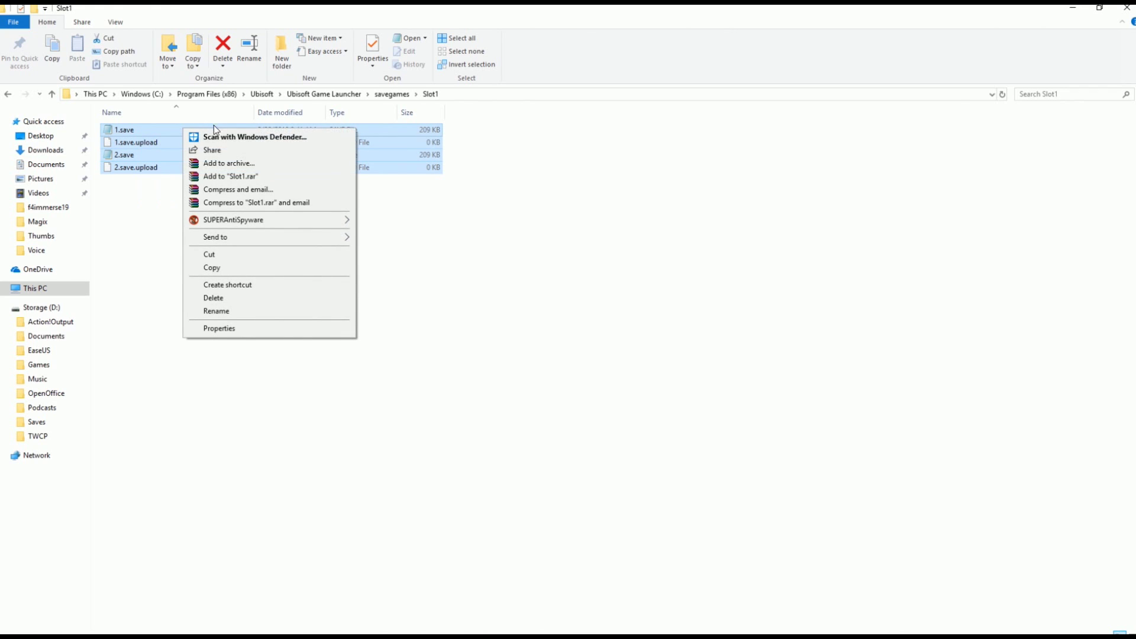
{"action": "left_click", "coordinate": [230, 258]}
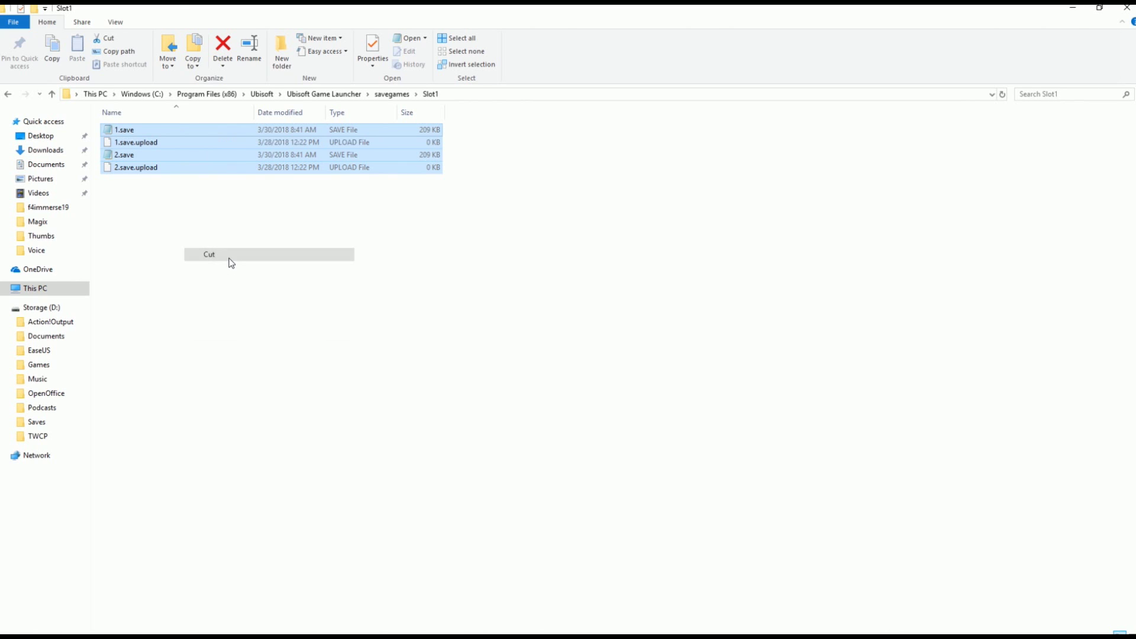
Step: Paste the four Slot1 save files into the account's 4311 folder
{"action": "left_click", "coordinate": [391, 94]}
{"action": "double_click", "coordinate": [185, 129]}
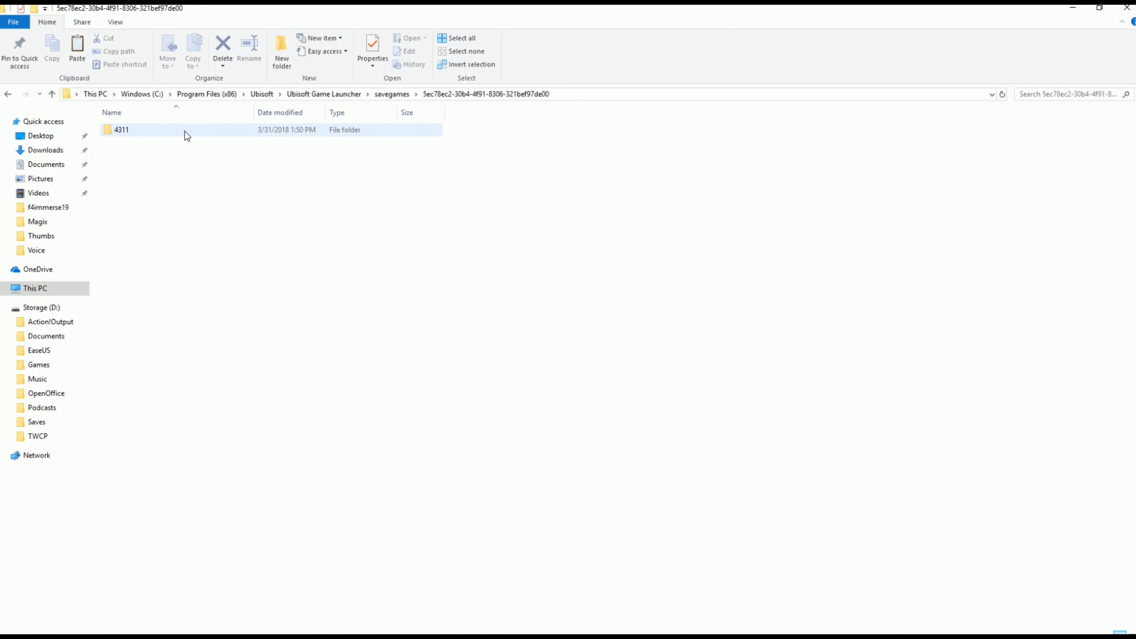
{"action": "double_click", "coordinate": [184, 131]}
{"action": "right_click", "coordinate": [177, 169]}
{"action": "left_click", "coordinate": [208, 253]}
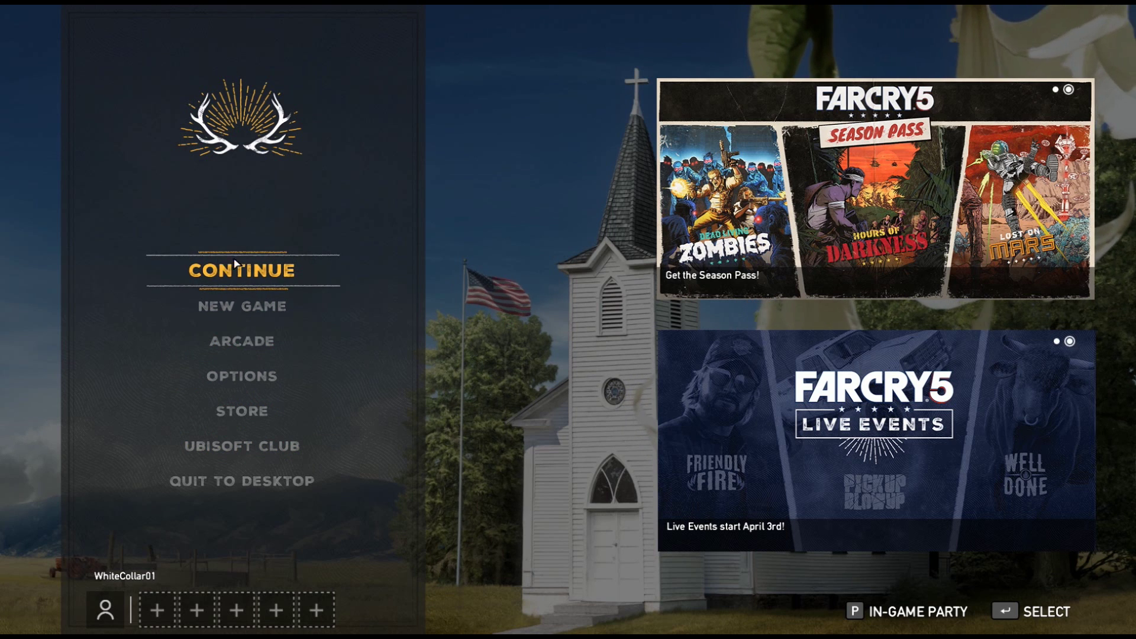
Step: Choose CONTINUE on the Far Cry 5 main menu to load the restored Slot1 save
{"action": "left_click", "coordinate": [273, 274]}
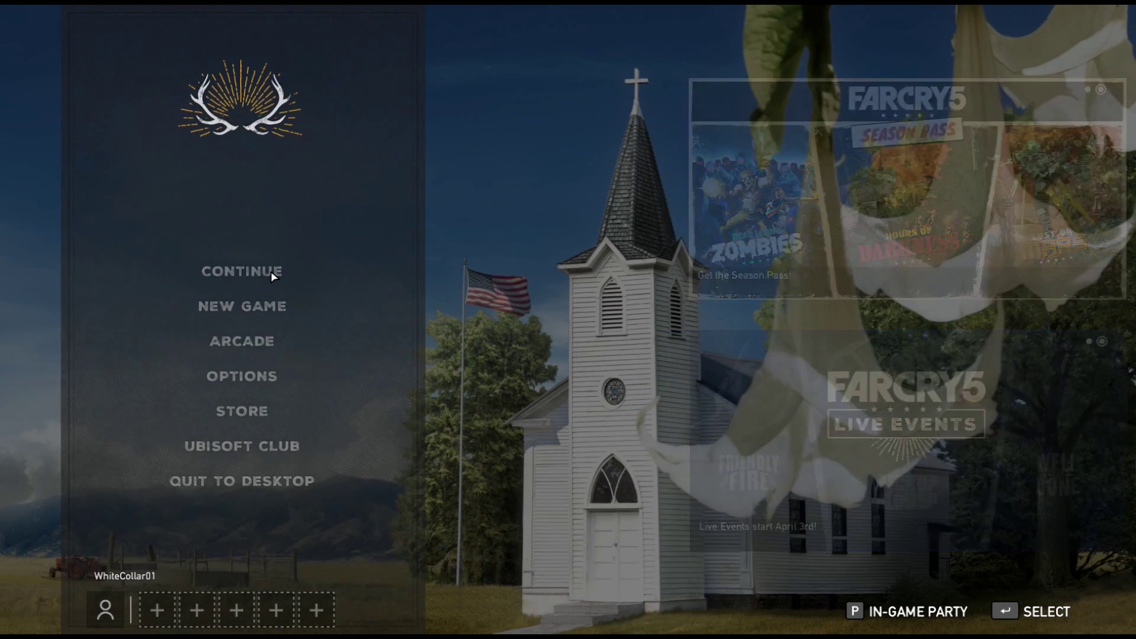